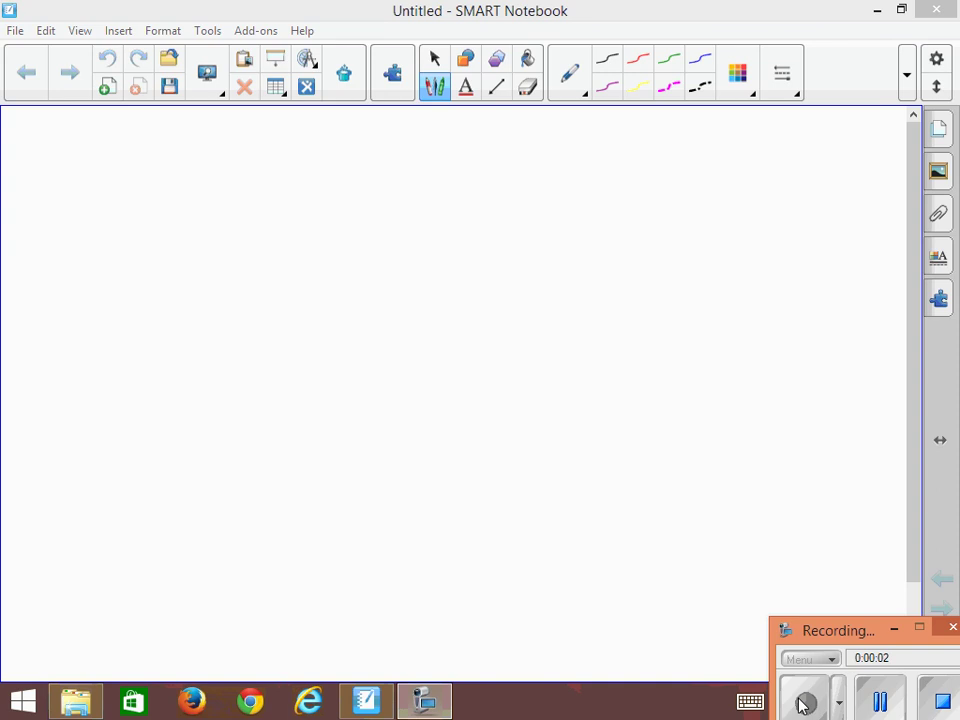
- Handwrite the title "Newton's 2nd Law" near the top of the page and underline it
{"action": "left_click_drag", "start_coordinate": [79, 193], "coordinate": [122, 130]}
{"action": "left_click_drag", "start_coordinate": [127, 180], "coordinate": [182, 182]}
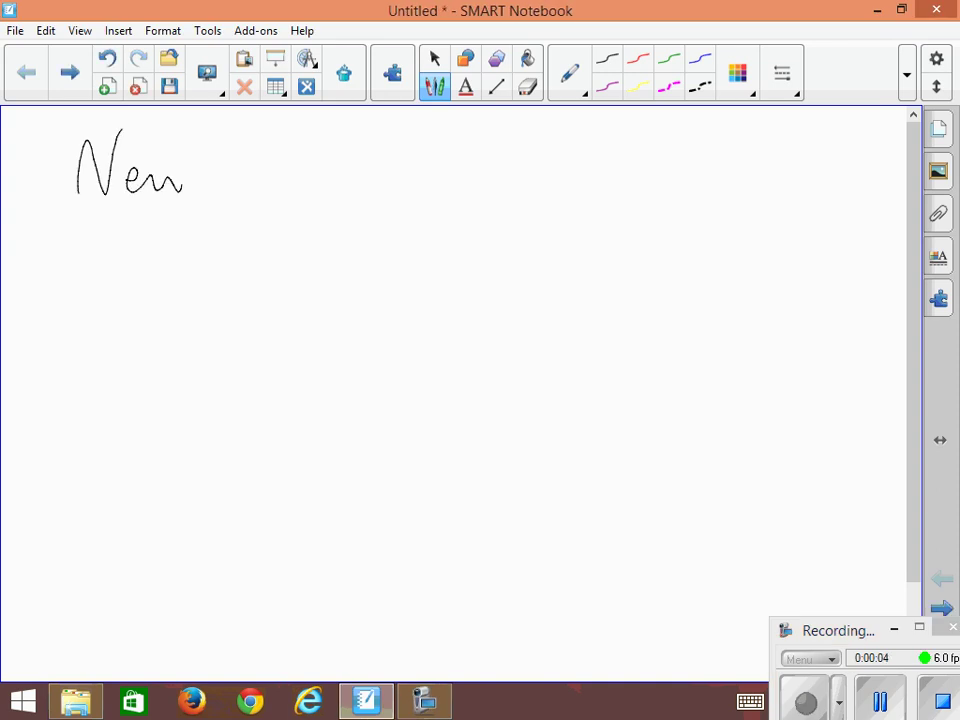
{"action": "left_click_drag", "start_coordinate": [206, 133], "coordinate": [211, 189]}
{"action": "mouse_move", "coordinate": [190, 162]}
{"action": "left_mouse_down"}
{"action": "mouse_move", "coordinate": [228, 158]}
{"action": "mouse_move", "coordinate": [262, 188]}
{"action": "left_mouse_up"}
{"action": "left_click_drag", "start_coordinate": [262, 143], "coordinate": [281, 189]}
{"action": "mouse_move", "coordinate": [340, 155]}
{"action": "left_mouse_down"}
{"action": "mouse_move", "coordinate": [349, 143]}
{"action": "mouse_move", "coordinate": [370, 187]}
{"action": "mouse_move", "coordinate": [386, 152]}
{"action": "mouse_move", "coordinate": [406, 149]}
{"action": "mouse_move", "coordinate": [470, 190]}
{"action": "left_mouse_up"}
{"action": "mouse_move", "coordinate": [500, 172]}
{"action": "left_mouse_down"}
{"action": "mouse_move", "coordinate": [490, 172]}
{"action": "mouse_move", "coordinate": [507, 186]}
{"action": "mouse_move", "coordinate": [541, 152]}
{"action": "left_mouse_up"}
{"action": "left_click_drag", "start_coordinate": [548, 207], "coordinate": [49, 211]}
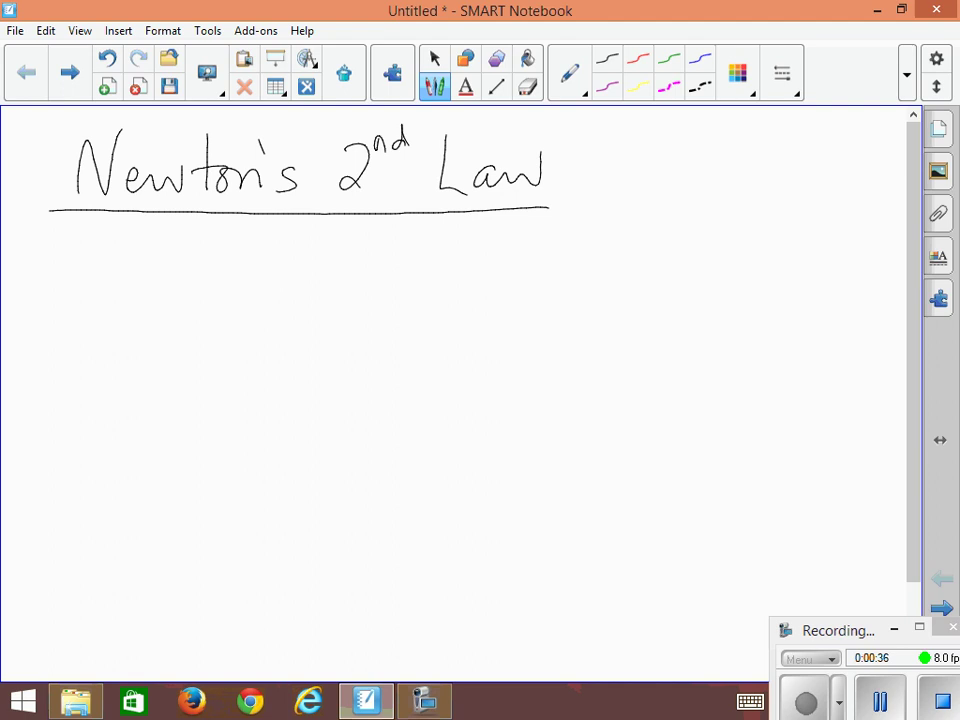
- Write F_net = ma under the title and begin the next line with "The"
{"action": "mouse_move", "coordinate": [105, 283]}
{"action": "left_mouse_down"}
{"action": "mouse_move", "coordinate": [105, 352]}
{"action": "mouse_move", "coordinate": [120, 278]}
{"action": "mouse_move", "coordinate": [162, 276]}
{"action": "left_mouse_up"}
{"action": "left_click_drag", "start_coordinate": [105, 305], "coordinate": [155, 304]}
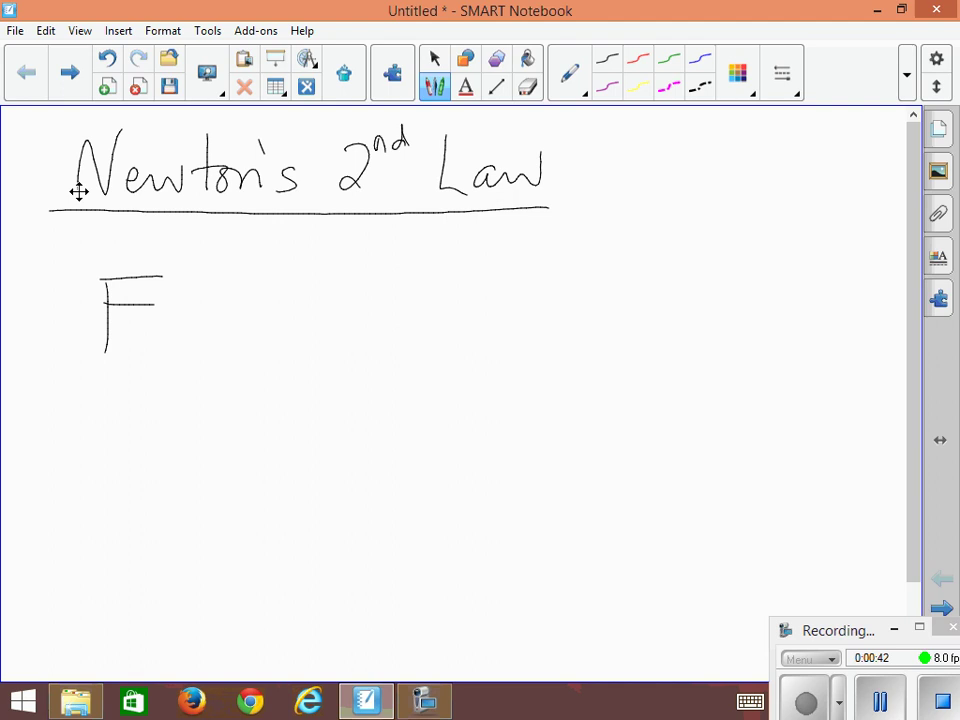
{"action": "mouse_move", "coordinate": [124, 351]}
{"action": "left_mouse_down"}
{"action": "mouse_move", "coordinate": [157, 362]}
{"action": "mouse_move", "coordinate": [165, 347]}
{"action": "left_mouse_up"}
{"action": "mouse_move", "coordinate": [210, 304]}
{"action": "left_mouse_down"}
{"action": "mouse_move", "coordinate": [311, 318]}
{"action": "mouse_move", "coordinate": [327, 303]}
{"action": "mouse_move", "coordinate": [369, 317]}
{"action": "left_mouse_up"}
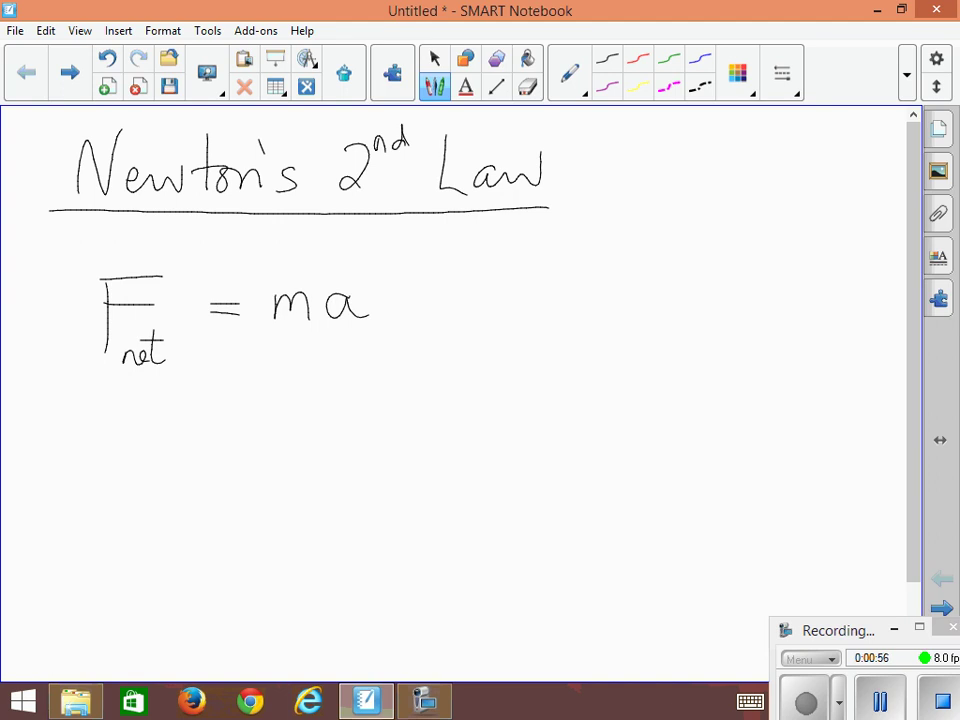
{"action": "mouse_move", "coordinate": [57, 426]}
{"action": "left_mouse_down"}
{"action": "mouse_move", "coordinate": [51, 459]}
{"action": "mouse_move", "coordinate": [72, 425]}
{"action": "mouse_move", "coordinate": [82, 458]}
{"action": "mouse_move", "coordinate": [178, 452]}
{"action": "mouse_move", "coordinate": [220, 432]}
{"action": "mouse_move", "coordinate": [232, 447]}
{"action": "mouse_move", "coordinate": [275, 440]}
{"action": "mouse_move", "coordinate": [290, 448]}
{"action": "left_mouse_up"}
- Write the first line: "The acceleration of an objects depends on"
{"action": "left_click", "coordinate": [127, 440]}
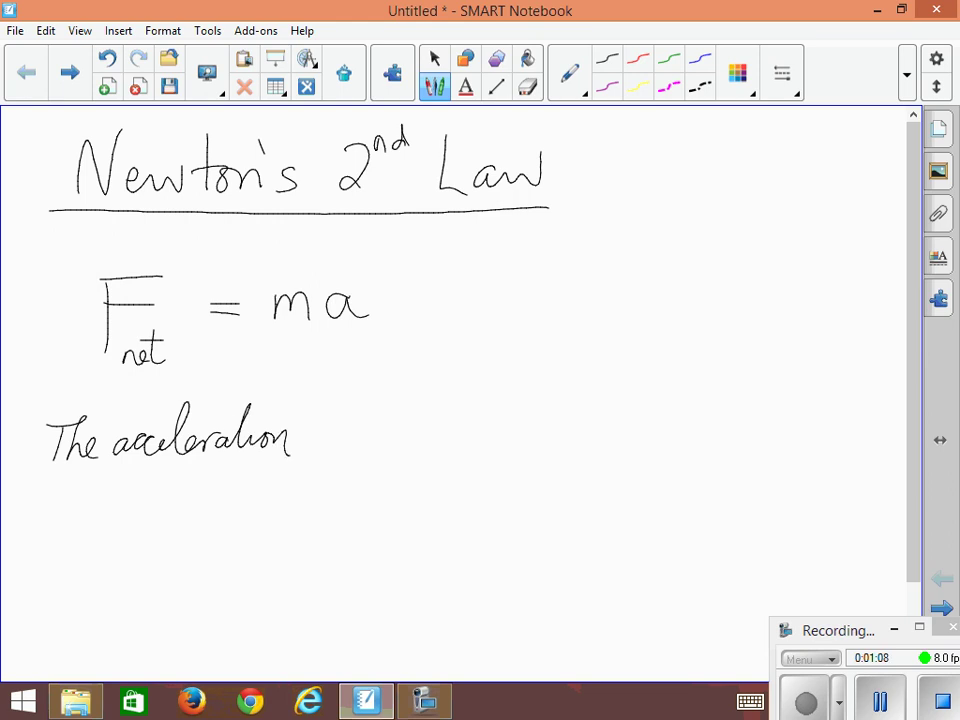
{"action": "left_click_drag", "start_coordinate": [231, 417], "coordinate": [254, 416]}
{"action": "mouse_move", "coordinate": [317, 430]}
{"action": "left_mouse_down"}
{"action": "mouse_move", "coordinate": [341, 409]}
{"action": "mouse_move", "coordinate": [327, 486]}
{"action": "mouse_move", "coordinate": [328, 446]}
{"action": "mouse_move", "coordinate": [392, 434]}
{"action": "mouse_move", "coordinate": [401, 446]}
{"action": "left_mouse_up"}
{"action": "mouse_move", "coordinate": [418, 428]}
{"action": "left_mouse_down"}
{"action": "mouse_move", "coordinate": [410, 444]}
{"action": "mouse_move", "coordinate": [426, 420]}
{"action": "mouse_move", "coordinate": [440, 430]}
{"action": "mouse_move", "coordinate": [453, 496]}
{"action": "left_mouse_up"}
{"action": "mouse_move", "coordinate": [468, 440]}
{"action": "left_mouse_down"}
{"action": "mouse_move", "coordinate": [492, 432]}
{"action": "mouse_move", "coordinate": [510, 442]}
{"action": "left_mouse_up"}
{"action": "mouse_move", "coordinate": [519, 395]}
{"action": "left_mouse_down"}
{"action": "mouse_move", "coordinate": [515, 445]}
{"action": "mouse_move", "coordinate": [532, 440]}
{"action": "mouse_move", "coordinate": [530, 412]}
{"action": "mouse_move", "coordinate": [556, 436]}
{"action": "mouse_move", "coordinate": [646, 428]}
{"action": "mouse_move", "coordinate": [660, 396]}
{"action": "mouse_move", "coordinate": [676, 426]}
{"action": "mouse_move", "coordinate": [724, 420]}
{"action": "mouse_move", "coordinate": [752, 430]}
{"action": "left_mouse_up"}
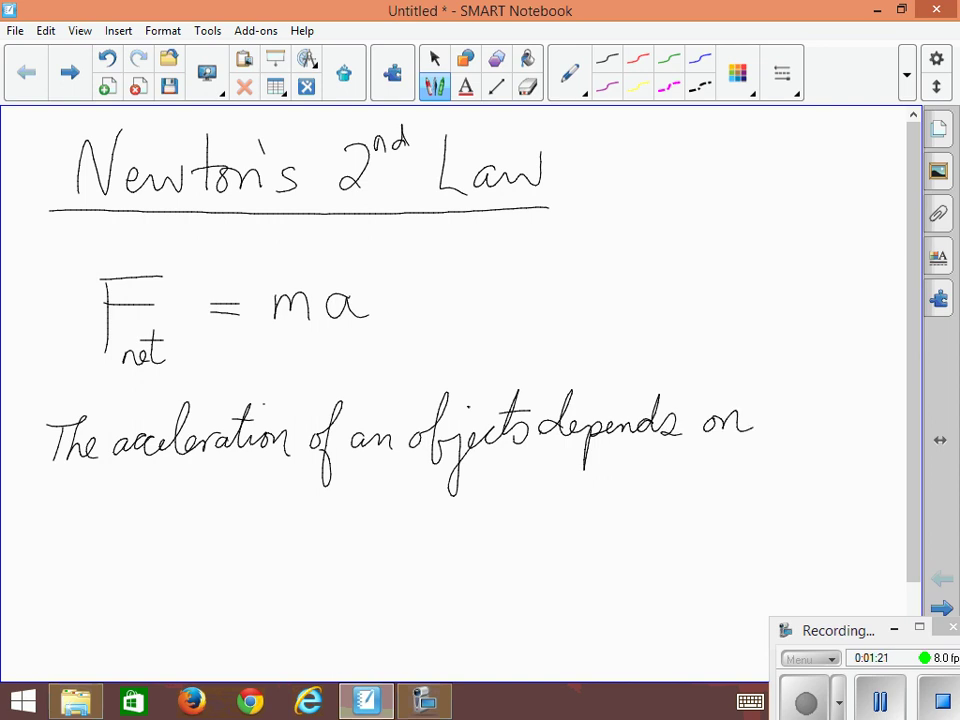
- Write the second line: "the force applied to the object, and the"
{"action": "mouse_move", "coordinate": [55, 480]}
{"action": "left_mouse_down"}
{"action": "mouse_move", "coordinate": [50, 526]}
{"action": "mouse_move", "coordinate": [64, 500]}
{"action": "mouse_move", "coordinate": [80, 526]}
{"action": "mouse_move", "coordinate": [118, 530]}
{"action": "mouse_move", "coordinate": [168, 508]}
{"action": "mouse_move", "coordinate": [231, 525]}
{"action": "mouse_move", "coordinate": [243, 550]}
{"action": "mouse_move", "coordinate": [258, 520]}
{"action": "mouse_move", "coordinate": [328, 525]}
{"action": "left_mouse_up"}
{"action": "left_click_drag", "start_coordinate": [342, 488], "coordinate": [345, 528]}
{"action": "mouse_move", "coordinate": [378, 488]}
{"action": "left_mouse_down"}
{"action": "mouse_move", "coordinate": [377, 535]}
{"action": "mouse_move", "coordinate": [390, 506]}
{"action": "left_mouse_up"}
{"action": "mouse_move", "coordinate": [393, 512]}
{"action": "left_mouse_down"}
{"action": "mouse_move", "coordinate": [418, 535]}
{"action": "mouse_move", "coordinate": [432, 504]}
{"action": "left_mouse_up"}
{"action": "mouse_move", "coordinate": [452, 495]}
{"action": "left_mouse_down"}
{"action": "mouse_move", "coordinate": [458, 478]}
{"action": "mouse_move", "coordinate": [462, 530]}
{"action": "left_mouse_up"}
{"action": "mouse_move", "coordinate": [488, 512]}
{"action": "left_mouse_down"}
{"action": "mouse_move", "coordinate": [478, 522]}
{"action": "mouse_move", "coordinate": [490, 514]}
{"action": "left_mouse_up"}
{"action": "mouse_move", "coordinate": [502, 472]}
{"action": "left_mouse_down"}
{"action": "mouse_move", "coordinate": [500, 528]}
{"action": "mouse_move", "coordinate": [518, 522]}
{"action": "mouse_move", "coordinate": [520, 570]}
{"action": "left_mouse_up"}
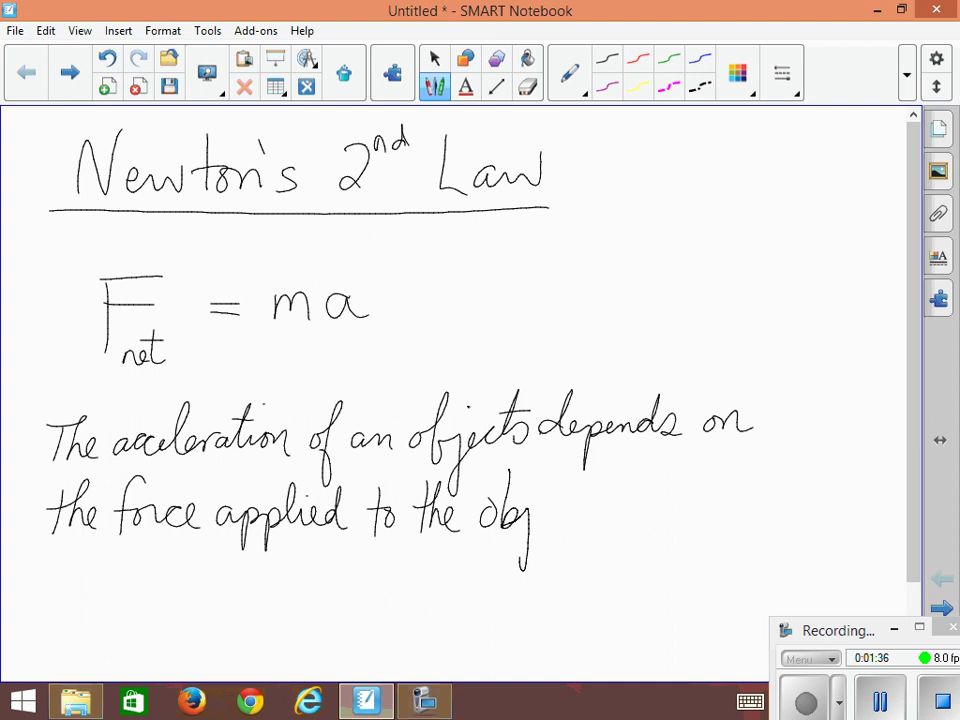
{"action": "left_click_drag", "start_coordinate": [538, 512], "coordinate": [566, 524]}
{"action": "left_click_drag", "start_coordinate": [580, 474], "coordinate": [578, 523]}
{"action": "mouse_move", "coordinate": [568, 492]}
{"action": "left_mouse_down"}
{"action": "mouse_move", "coordinate": [592, 490]}
{"action": "mouse_move", "coordinate": [593, 527]}
{"action": "left_mouse_up"}
{"action": "mouse_move", "coordinate": [646, 502]}
{"action": "left_mouse_down"}
{"action": "mouse_move", "coordinate": [650, 516]}
{"action": "mouse_move", "coordinate": [672, 516]}
{"action": "mouse_move", "coordinate": [686, 472]}
{"action": "mouse_move", "coordinate": [715, 516]}
{"action": "left_mouse_up"}
{"action": "mouse_move", "coordinate": [704, 494]}
{"action": "left_mouse_down"}
{"action": "mouse_move", "coordinate": [728, 492]}
{"action": "mouse_move", "coordinate": [752, 515]}
{"action": "mouse_move", "coordinate": [772, 512]}
{"action": "left_mouse_up"}
- Finish the sentence with "mass of the object." on the third line
{"action": "mouse_move", "coordinate": [61, 566]}
{"action": "left_mouse_down"}
{"action": "mouse_move", "coordinate": [61, 584]}
{"action": "mouse_move", "coordinate": [162, 582]}
{"action": "mouse_move", "coordinate": [188, 595]}
{"action": "mouse_move", "coordinate": [186, 620]}
{"action": "left_mouse_up"}
{"action": "left_click", "coordinate": [222, 552]}
{"action": "left_click_drag", "start_coordinate": [224, 552], "coordinate": [221, 592]}
{"action": "mouse_move", "coordinate": [210, 567]}
{"action": "left_mouse_down"}
{"action": "mouse_move", "coordinate": [234, 564]}
{"action": "mouse_move", "coordinate": [252, 592]}
{"action": "mouse_move", "coordinate": [281, 586]}
{"action": "left_mouse_up"}
{"action": "left_click_drag", "start_coordinate": [298, 550], "coordinate": [314, 628]}
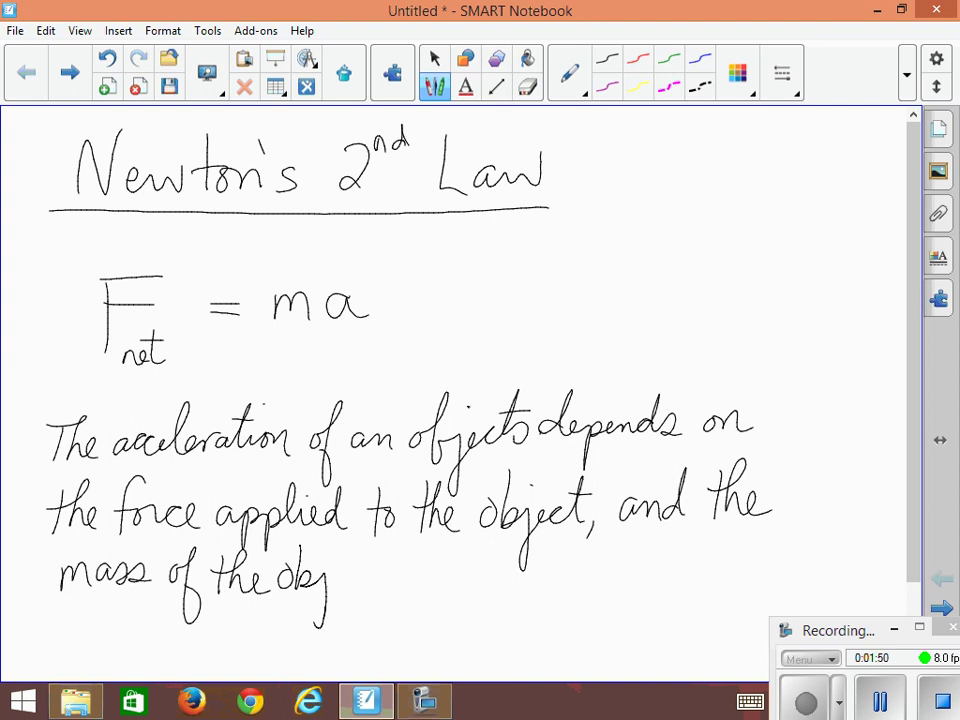
{"action": "left_click_drag", "start_coordinate": [332, 580], "coordinate": [360, 578]}
{"action": "left_click_drag", "start_coordinate": [352, 560], "coordinate": [372, 557]}
{"action": "left_click", "coordinate": [384, 574]}
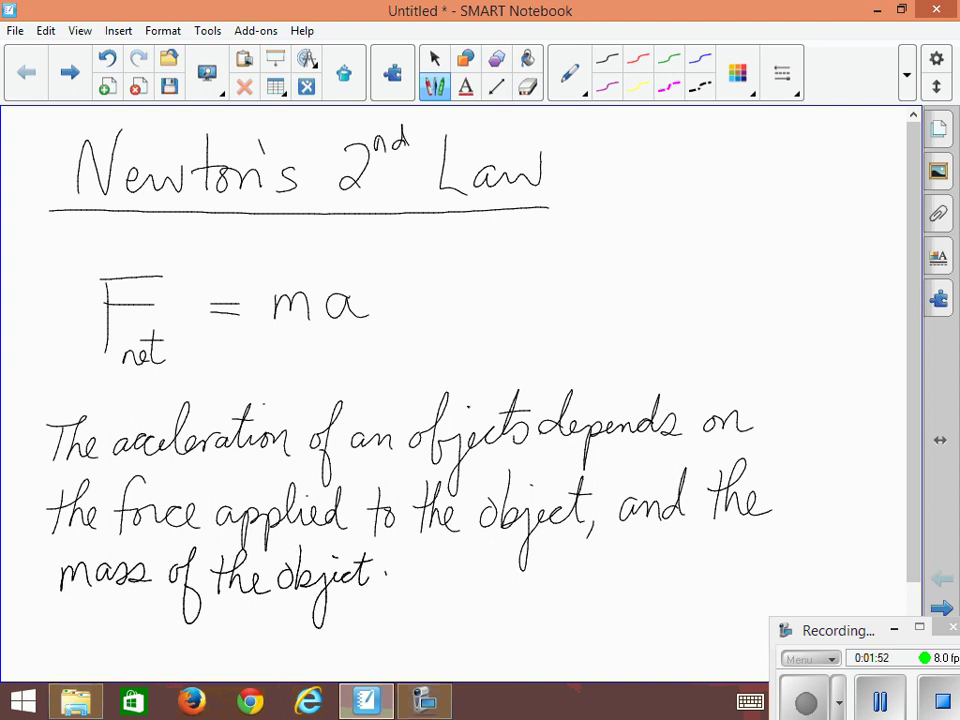
- Box the a in ma and circle F_net and m in the equation
{"action": "mouse_move", "coordinate": [322, 332]}
{"action": "left_mouse_down"}
{"action": "mouse_move", "coordinate": [361, 336]}
{"action": "mouse_move", "coordinate": [321, 279]}
{"action": "mouse_move", "coordinate": [369, 279]}
{"action": "mouse_move", "coordinate": [371, 336]}
{"action": "mouse_move", "coordinate": [345, 336]}
{"action": "left_mouse_up"}
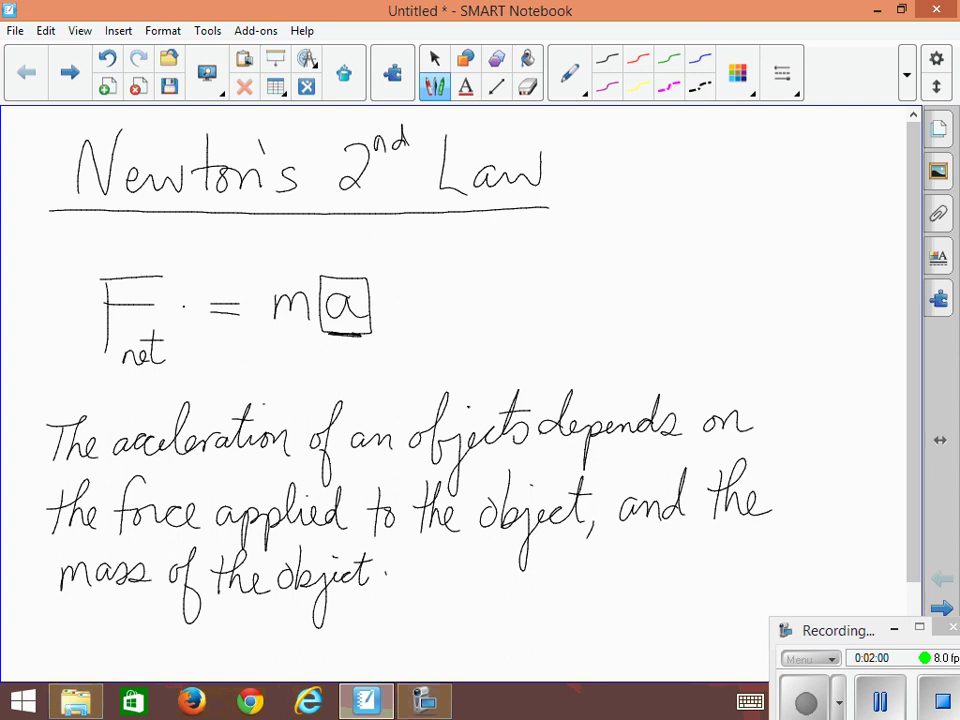
{"action": "mouse_move", "coordinate": [183, 300]}
{"action": "left_mouse_down"}
{"action": "mouse_move", "coordinate": [110, 247]}
{"action": "mouse_move", "coordinate": [68, 340]}
{"action": "mouse_move", "coordinate": [168, 378]}
{"action": "mouse_move", "coordinate": [185, 302]}
{"action": "left_mouse_up"}
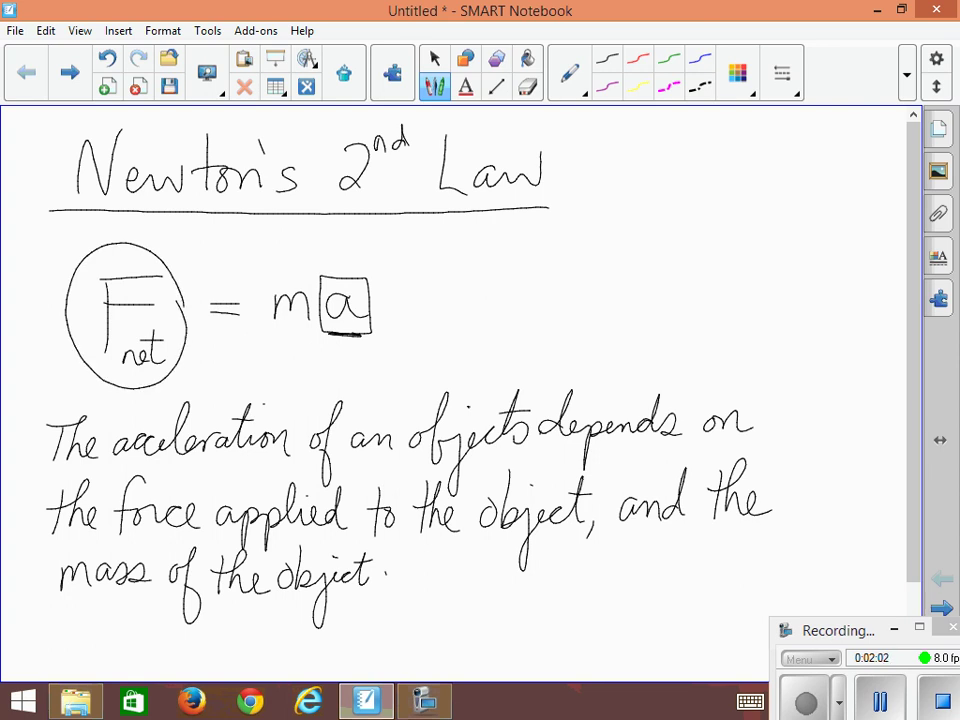
{"action": "mouse_move", "coordinate": [305, 279]}
{"action": "left_mouse_down"}
{"action": "mouse_move", "coordinate": [272, 270]}
{"action": "mouse_move", "coordinate": [262, 334]}
{"action": "mouse_move", "coordinate": [312, 289]}
{"action": "mouse_move", "coordinate": [292, 270]}
{"action": "left_mouse_up"}
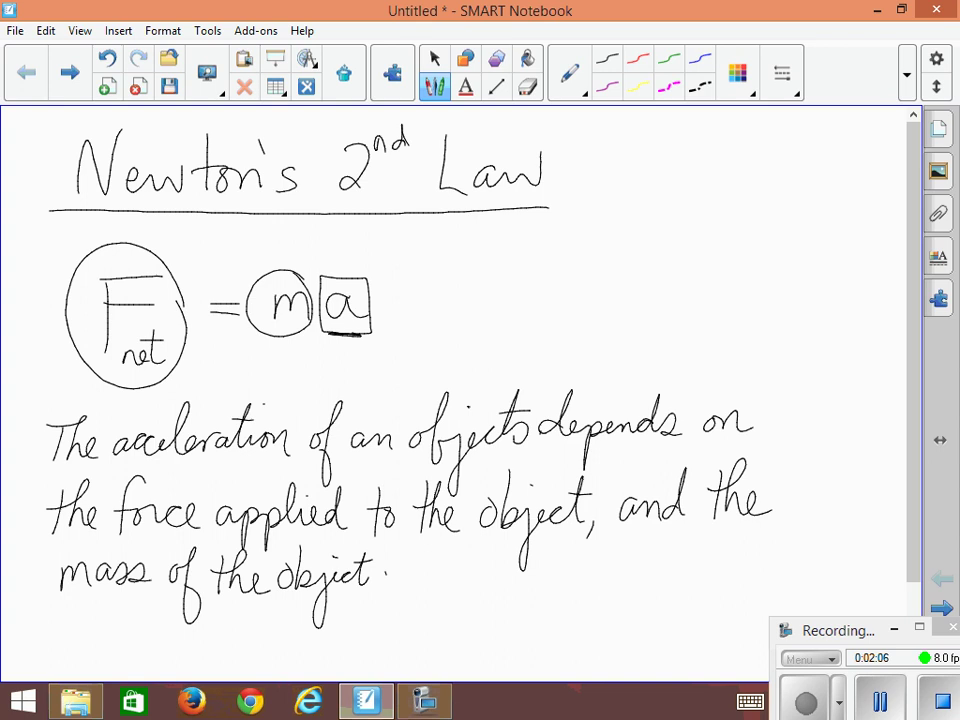
{"action": "left_click_drag", "start_coordinate": [915, 253], "coordinate": [912, 470]}
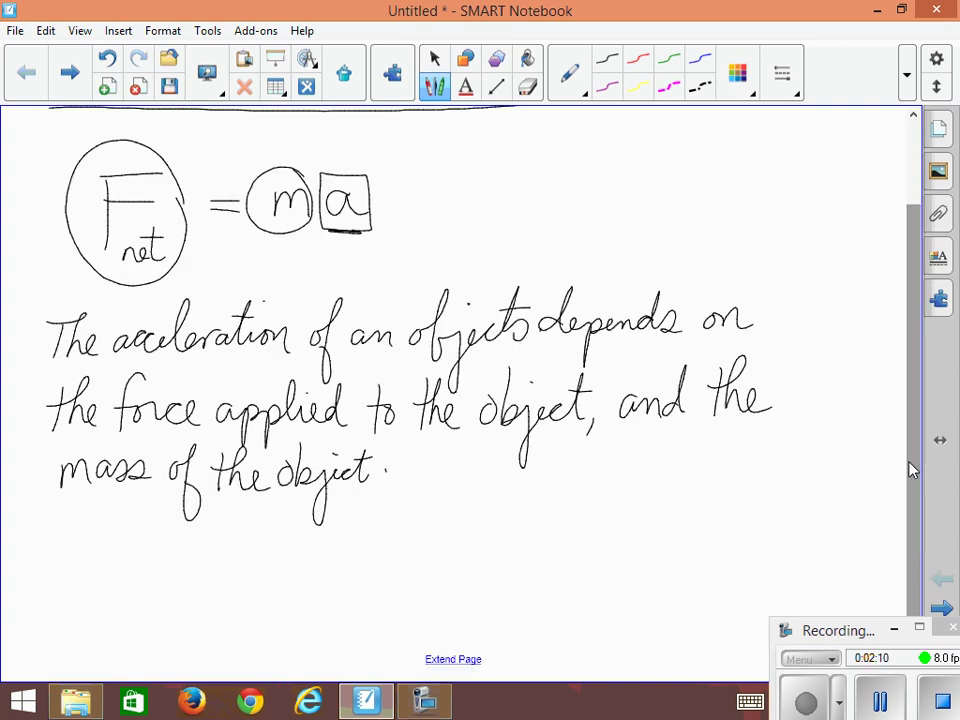
- Write "a is directly proportional to the net force applied", underlining force and inserting net with a caret
{"action": "scroll", "coordinate": [912, 470], "scroll_direction": "down", "scroll_amount": 3}
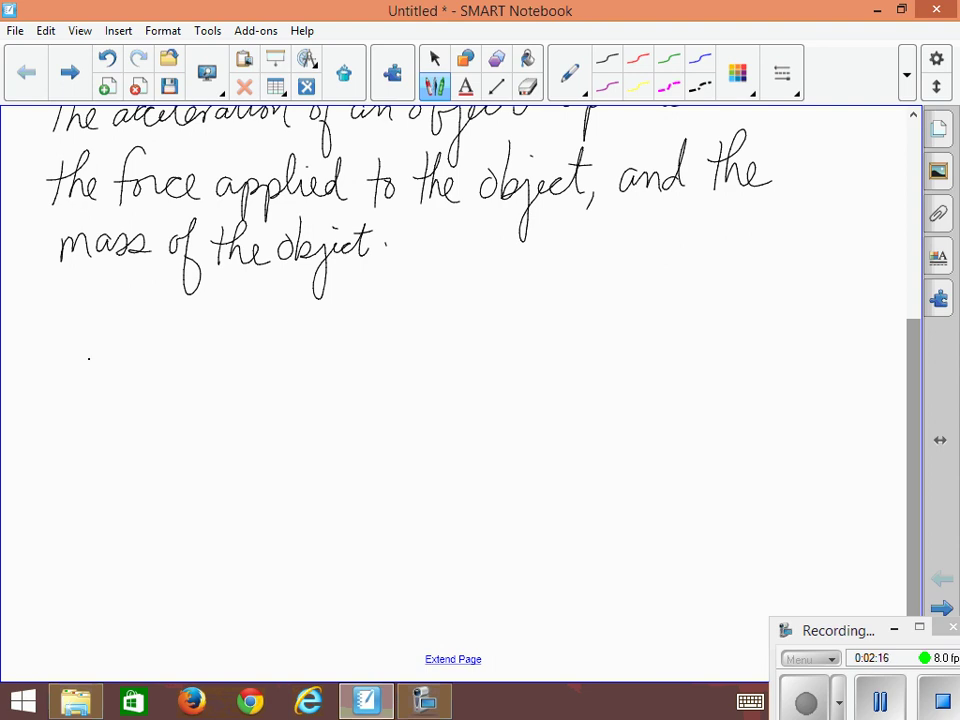
{"action": "mouse_move", "coordinate": [89, 358]}
{"action": "left_mouse_down"}
{"action": "mouse_move", "coordinate": [75, 373]}
{"action": "mouse_move", "coordinate": [145, 364]}
{"action": "left_mouse_up"}
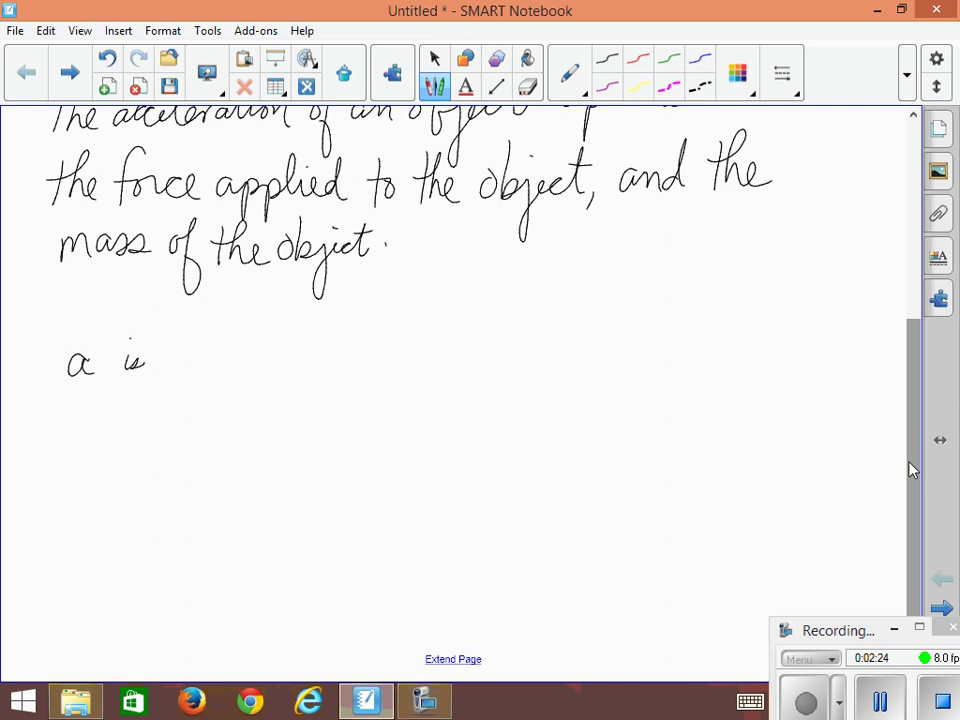
{"action": "mouse_move", "coordinate": [191, 352]}
{"action": "left_mouse_down"}
{"action": "mouse_move", "coordinate": [184, 368]}
{"action": "mouse_move", "coordinate": [259, 340]}
{"action": "mouse_move", "coordinate": [274, 352]}
{"action": "mouse_move", "coordinate": [280, 345]}
{"action": "mouse_move", "coordinate": [266, 396]}
{"action": "left_mouse_up"}
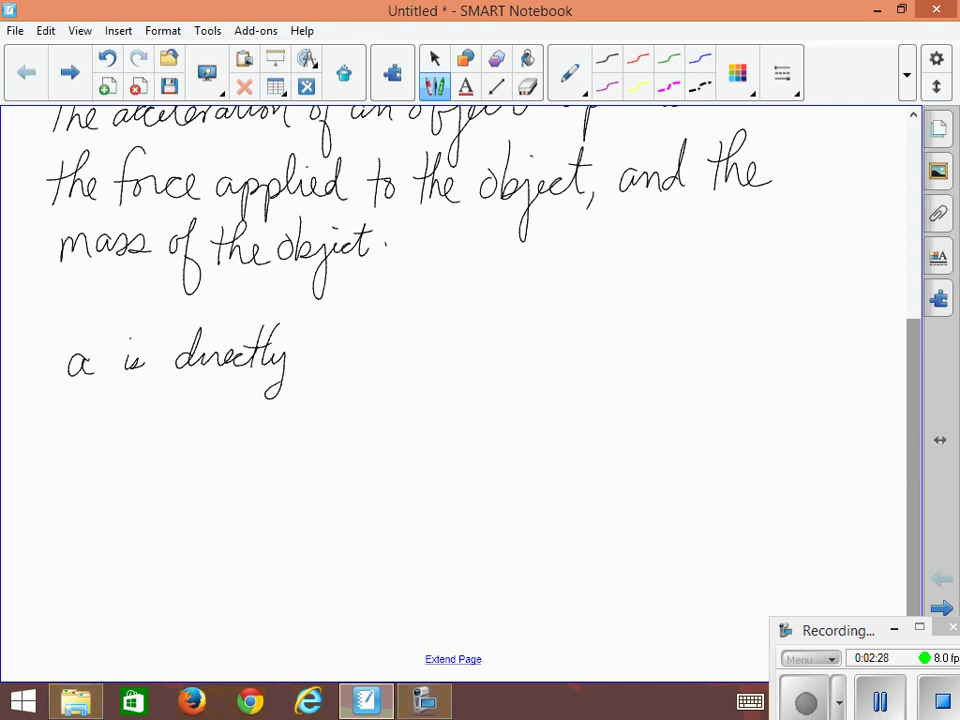
{"action": "mouse_move", "coordinate": [314, 345]}
{"action": "left_mouse_down"}
{"action": "mouse_move", "coordinate": [336, 358]}
{"action": "mouse_move", "coordinate": [395, 350]}
{"action": "mouse_move", "coordinate": [408, 360]}
{"action": "mouse_move", "coordinate": [432, 330]}
{"action": "mouse_move", "coordinate": [442, 352]}
{"action": "mouse_move", "coordinate": [472, 362]}
{"action": "mouse_move", "coordinate": [505, 330]}
{"action": "mouse_move", "coordinate": [528, 368]}
{"action": "mouse_move", "coordinate": [542, 356]}
{"action": "mouse_move", "coordinate": [611, 368]}
{"action": "left_mouse_up"}
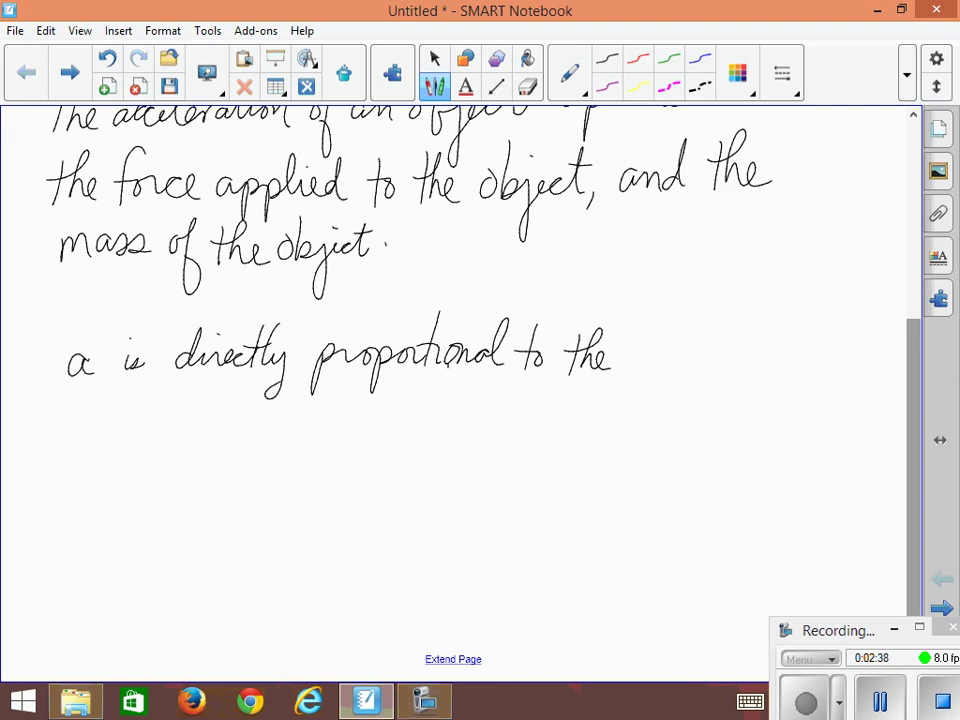
{"action": "mouse_move", "coordinate": [648, 322]}
{"action": "left_mouse_down"}
{"action": "mouse_move", "coordinate": [634, 340]}
{"action": "mouse_move", "coordinate": [652, 355]}
{"action": "mouse_move", "coordinate": [738, 366]}
{"action": "mouse_move", "coordinate": [750, 402]}
{"action": "mouse_move", "coordinate": [774, 362]}
{"action": "mouse_move", "coordinate": [851, 366]}
{"action": "left_mouse_up"}
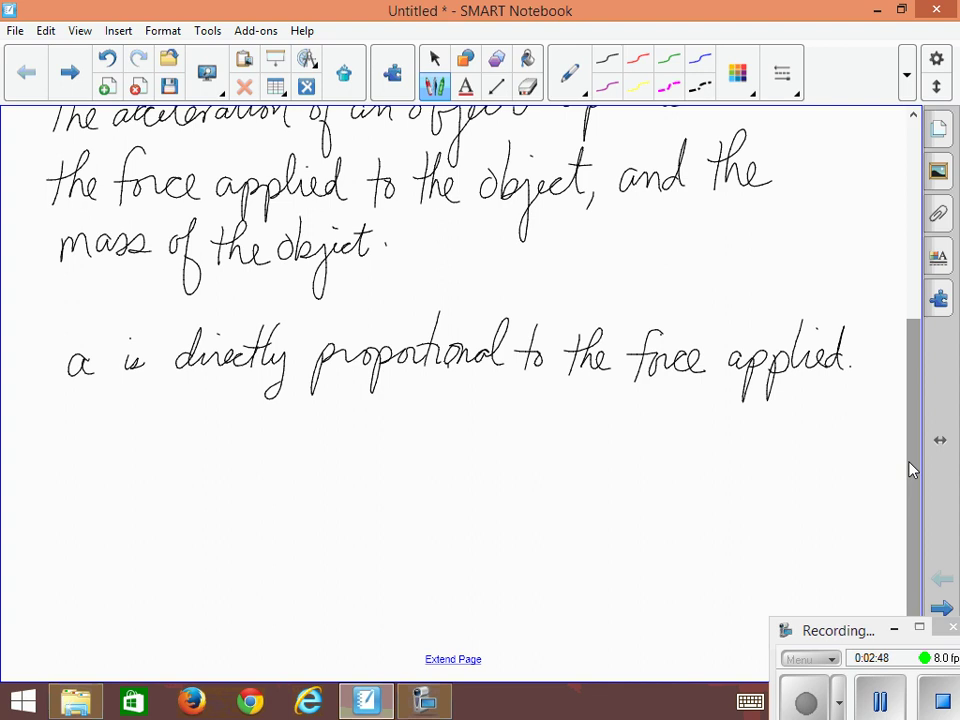
{"action": "left_click_drag", "start_coordinate": [640, 382], "coordinate": [693, 382]}
{"action": "mouse_move", "coordinate": [614, 311]}
{"action": "left_mouse_down"}
{"action": "mouse_move", "coordinate": [617, 320]}
{"action": "mouse_move", "coordinate": [641, 283]}
{"action": "left_mouse_up"}
{"action": "left_click", "coordinate": [609, 383]}
{"action": "left_click_drag", "start_coordinate": [610, 388], "coordinate": [623, 388]}
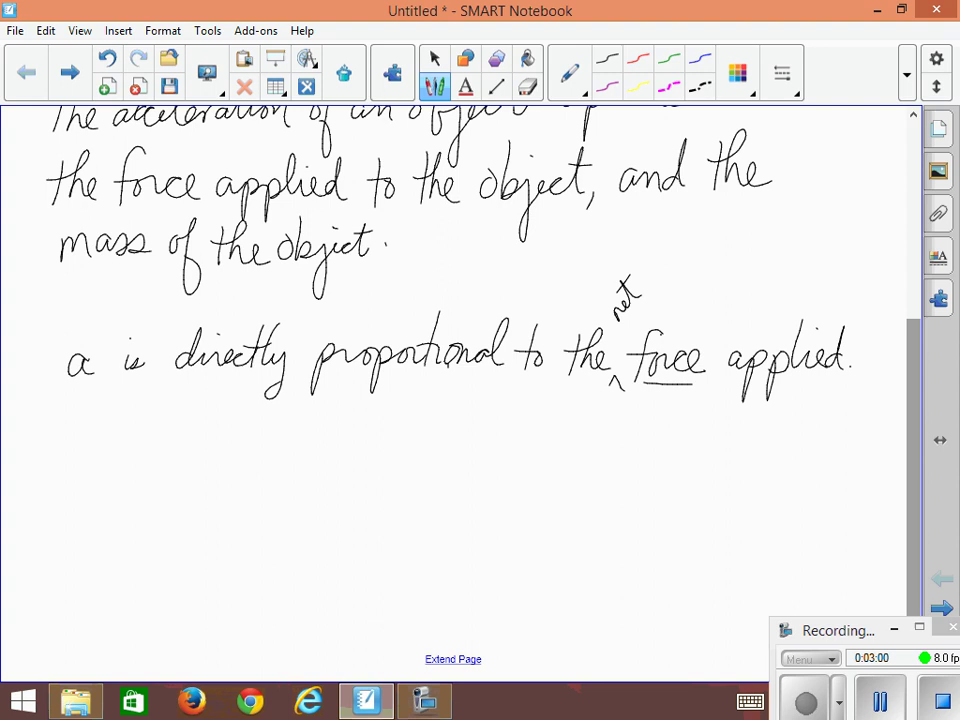
- Write a ∝ F_net beneath the statement
{"action": "left_click_drag", "start_coordinate": [195, 454], "coordinate": [192, 469]}
{"action": "mouse_move", "coordinate": [248, 450]}
{"action": "left_mouse_down"}
{"action": "mouse_move", "coordinate": [222, 466]}
{"action": "mouse_move", "coordinate": [214, 452]}
{"action": "mouse_move", "coordinate": [249, 469]}
{"action": "left_mouse_up"}
{"action": "mouse_move", "coordinate": [281, 430]}
{"action": "left_mouse_down"}
{"action": "mouse_move", "coordinate": [281, 476]}
{"action": "mouse_move", "coordinate": [313, 426]}
{"action": "mouse_move", "coordinate": [300, 450]}
{"action": "mouse_move", "coordinate": [308, 476]}
{"action": "mouse_move", "coordinate": [320, 462]}
{"action": "left_mouse_up"}
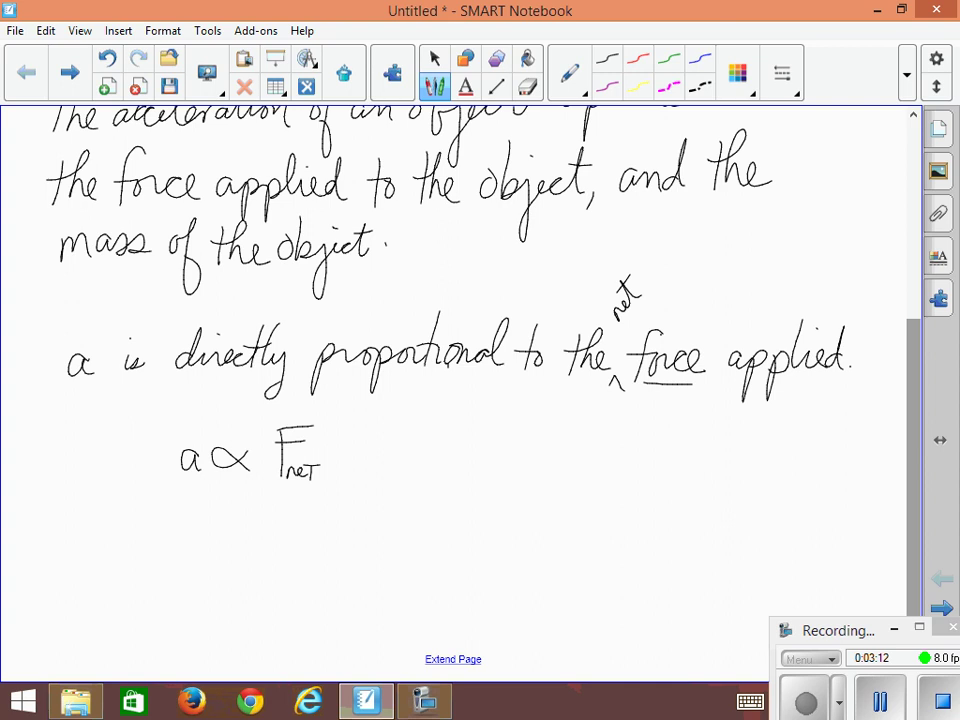
- Underline "directly proportional" and write "F↑ then a↑" beside a ∝ F_net
{"action": "left_click_drag", "start_coordinate": [228, 370], "coordinate": [492, 370]}
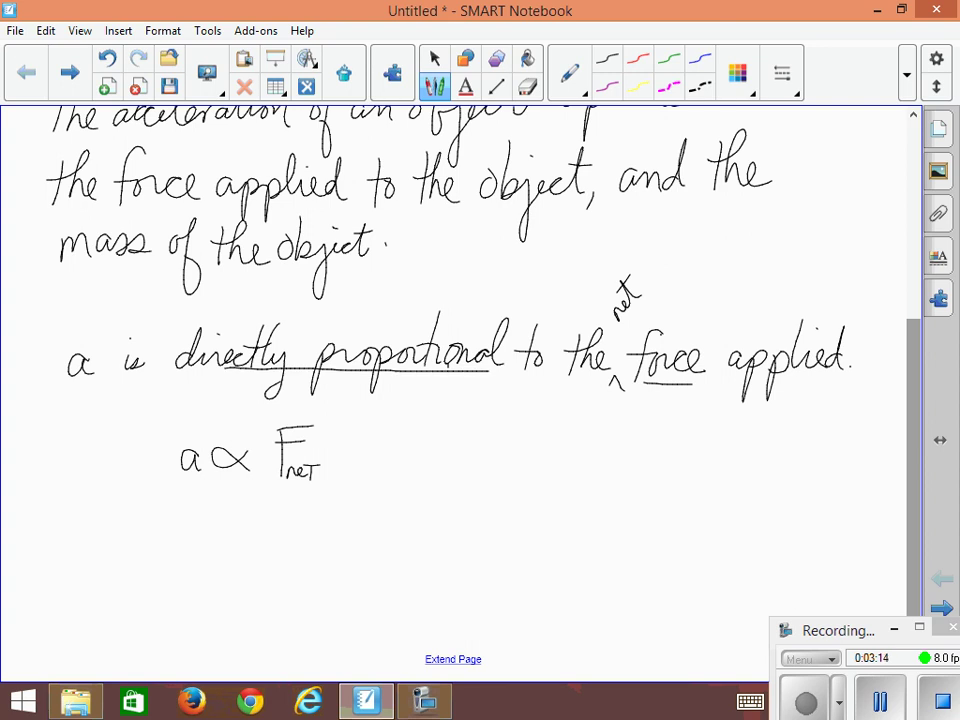
{"action": "mouse_move", "coordinate": [455, 453]}
{"action": "left_mouse_down"}
{"action": "mouse_move", "coordinate": [456, 487]}
{"action": "mouse_move", "coordinate": [476, 452]}
{"action": "mouse_move", "coordinate": [469, 468]}
{"action": "mouse_move", "coordinate": [491, 477]}
{"action": "mouse_move", "coordinate": [488, 433]}
{"action": "left_mouse_up"}
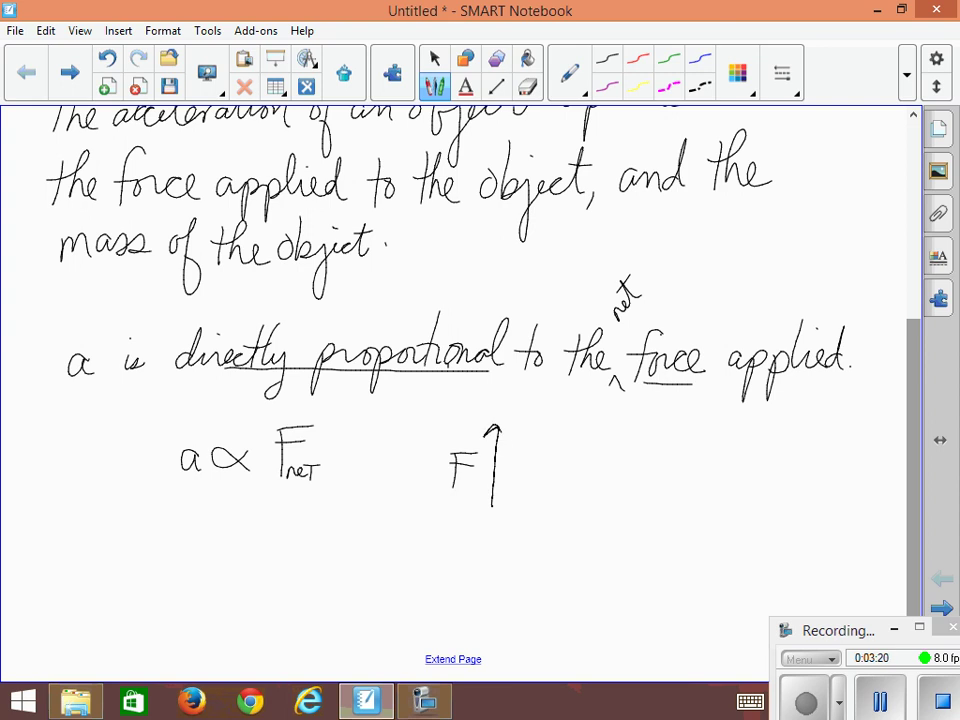
{"action": "mouse_move", "coordinate": [492, 427]}
{"action": "left_mouse_down"}
{"action": "mouse_move", "coordinate": [548, 489]}
{"action": "mouse_move", "coordinate": [562, 460]}
{"action": "mouse_move", "coordinate": [575, 488]}
{"action": "mouse_move", "coordinate": [595, 468]}
{"action": "mouse_move", "coordinate": [603, 486]}
{"action": "mouse_move", "coordinate": [634, 468]}
{"action": "mouse_move", "coordinate": [652, 485]}
{"action": "mouse_move", "coordinate": [674, 421]}
{"action": "mouse_move", "coordinate": [691, 448]}
{"action": "mouse_move", "coordinate": [663, 447]}
{"action": "left_mouse_up"}
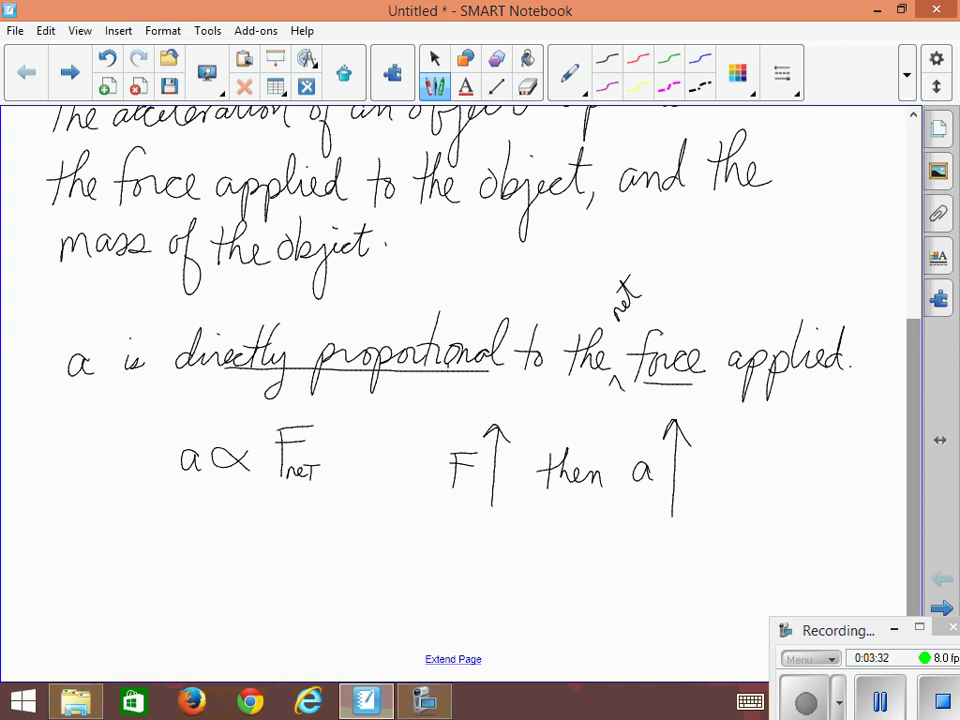
- Write "F↓ a↓" below the F↑ then a↑ line
{"action": "mouse_move", "coordinate": [448, 561]}
{"action": "left_mouse_down"}
{"action": "mouse_move", "coordinate": [447, 592]}
{"action": "mouse_move", "coordinate": [466, 556]}
{"action": "left_mouse_up"}
{"action": "left_click_drag", "start_coordinate": [447, 576], "coordinate": [486, 589]}
{"action": "mouse_move", "coordinate": [567, 562]}
{"action": "left_mouse_down"}
{"action": "mouse_move", "coordinate": [556, 575]}
{"action": "mouse_move", "coordinate": [574, 580]}
{"action": "left_mouse_up"}
{"action": "left_click_drag", "start_coordinate": [620, 535], "coordinate": [621, 628]}
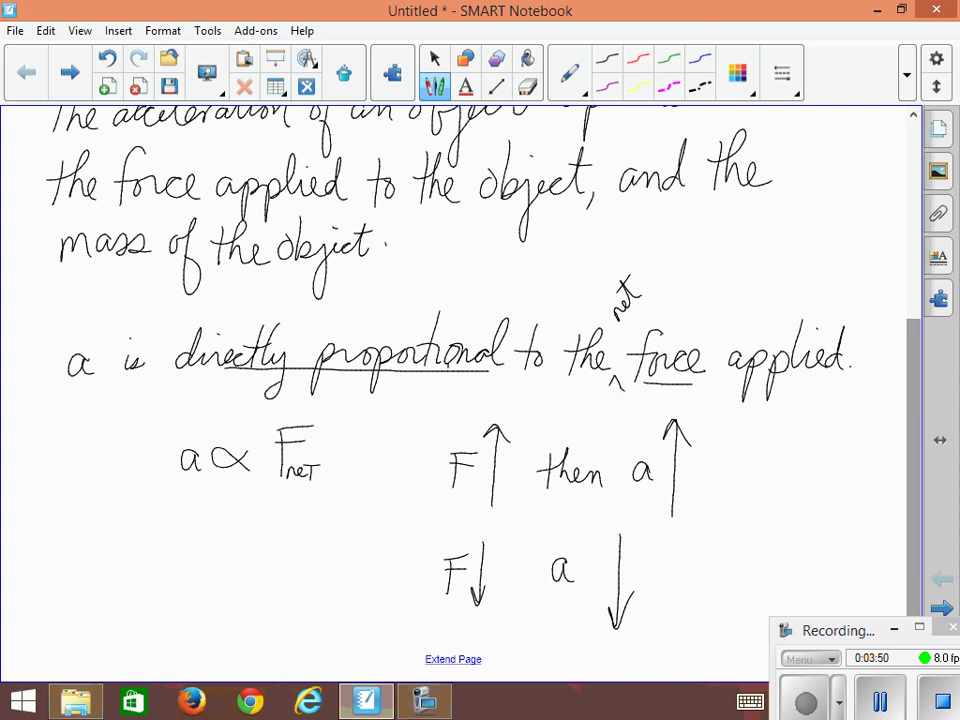
- Write "a is indirectly proportional to the mass" on a new line
{"action": "scroll", "coordinate": [460, 390], "scroll_direction": "down", "scroll_amount": 3}
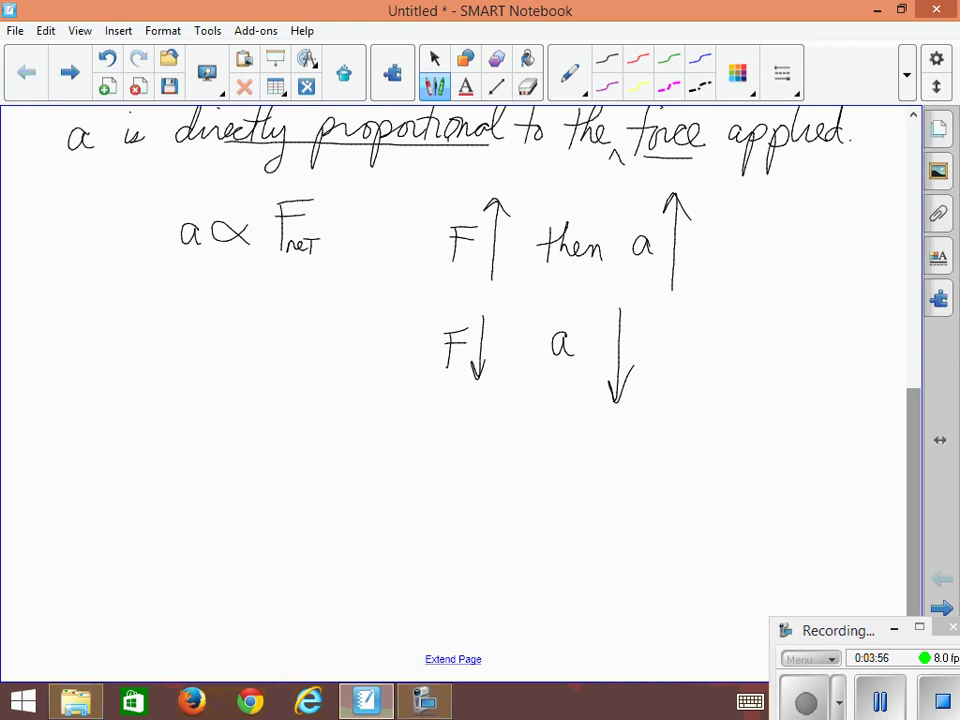
{"action": "mouse_move", "coordinate": [88, 422]}
{"action": "left_mouse_down"}
{"action": "mouse_move", "coordinate": [76, 430]}
{"action": "mouse_move", "coordinate": [92, 440]}
{"action": "mouse_move", "coordinate": [124, 426]}
{"action": "mouse_move", "coordinate": [215, 420]}
{"action": "mouse_move", "coordinate": [228, 428]}
{"action": "mouse_move", "coordinate": [244, 396]}
{"action": "mouse_move", "coordinate": [262, 426]}
{"action": "mouse_move", "coordinate": [318, 428]}
{"action": "mouse_move", "coordinate": [306, 486]}
{"action": "left_mouse_up"}
{"action": "left_click", "coordinate": [127, 408]}
{"action": "mouse_move", "coordinate": [296, 398]}
{"action": "left_mouse_down"}
{"action": "mouse_move", "coordinate": [322, 396]}
{"action": "mouse_move", "coordinate": [373, 428]}
{"action": "mouse_move", "coordinate": [516, 428]}
{"action": "mouse_move", "coordinate": [546, 443]}
{"action": "mouse_move", "coordinate": [562, 426]}
{"action": "left_mouse_up"}
{"action": "mouse_move", "coordinate": [596, 413]}
{"action": "left_mouse_down"}
{"action": "mouse_move", "coordinate": [588, 448]}
{"action": "mouse_move", "coordinate": [603, 443]}
{"action": "left_mouse_up"}
{"action": "mouse_move", "coordinate": [583, 430]}
{"action": "left_mouse_down"}
{"action": "mouse_move", "coordinate": [613, 423]}
{"action": "mouse_move", "coordinate": [628, 446]}
{"action": "mouse_move", "coordinate": [750, 436]}
{"action": "left_mouse_up"}
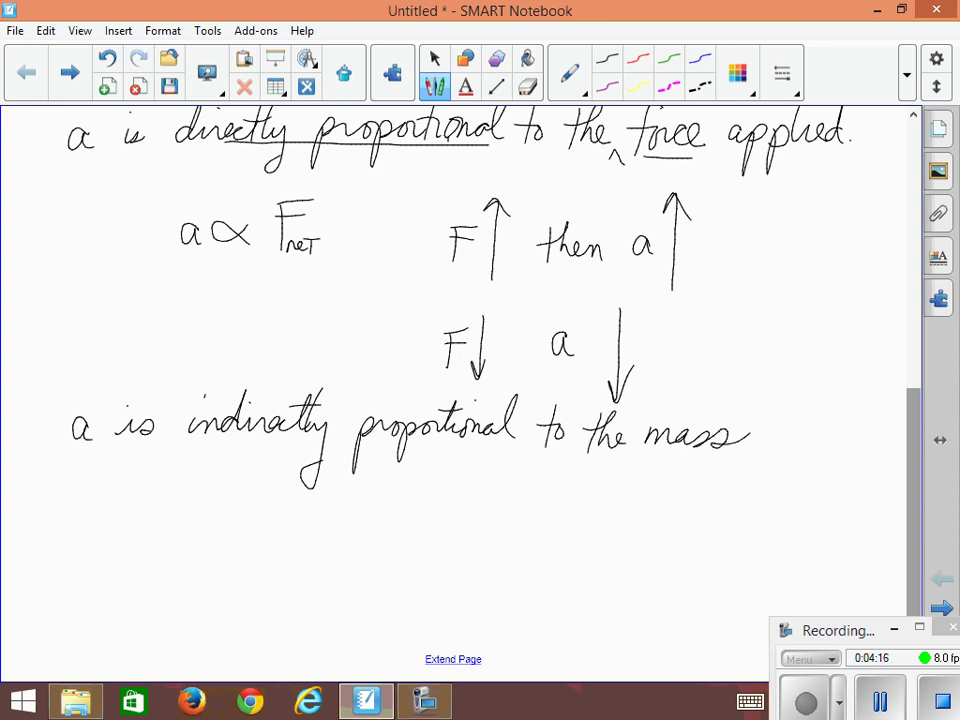
- Write a ∝ 1/m beneath the mass statement
{"action": "mouse_move", "coordinate": [185, 505]}
{"action": "left_mouse_down"}
{"action": "mouse_move", "coordinate": [174, 529]}
{"action": "mouse_move", "coordinate": [187, 529]}
{"action": "left_mouse_up"}
{"action": "mouse_move", "coordinate": [238, 506]}
{"action": "left_mouse_down"}
{"action": "mouse_move", "coordinate": [205, 514]}
{"action": "mouse_move", "coordinate": [240, 522]}
{"action": "left_mouse_up"}
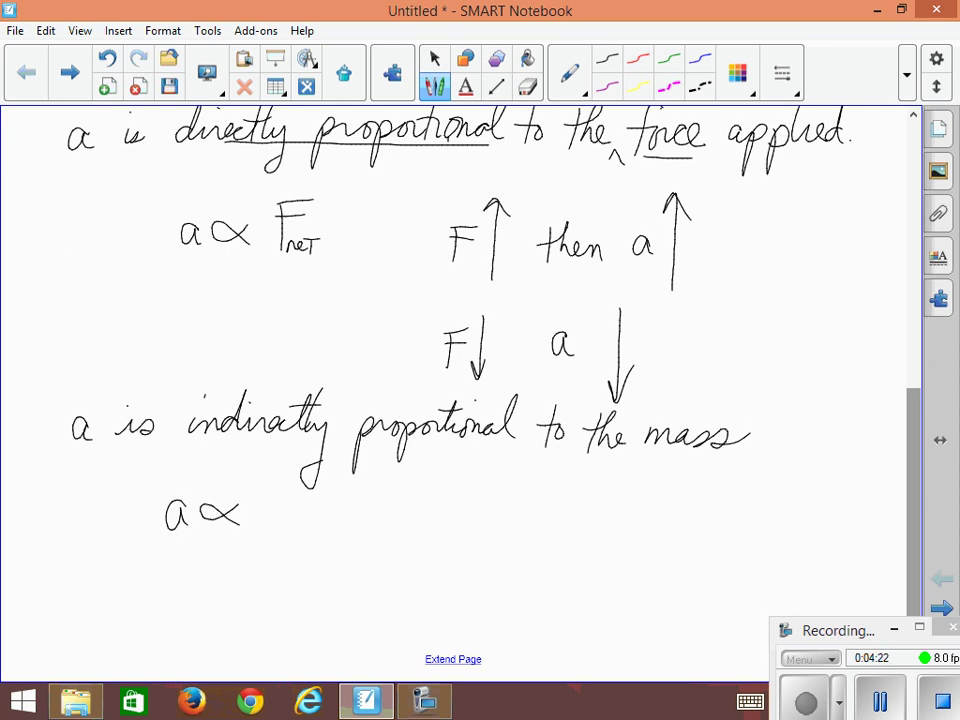
{"action": "mouse_move", "coordinate": [278, 472]}
{"action": "left_mouse_down"}
{"action": "mouse_move", "coordinate": [278, 500]}
{"action": "mouse_move", "coordinate": [307, 508]}
{"action": "mouse_move", "coordinate": [265, 544]}
{"action": "mouse_move", "coordinate": [294, 542]}
{"action": "left_mouse_up"}
- Write "a↑ m↓" below a ∝ 1/m
{"action": "scroll", "coordinate": [460, 390], "scroll_direction": "down", "scroll_amount": 3}
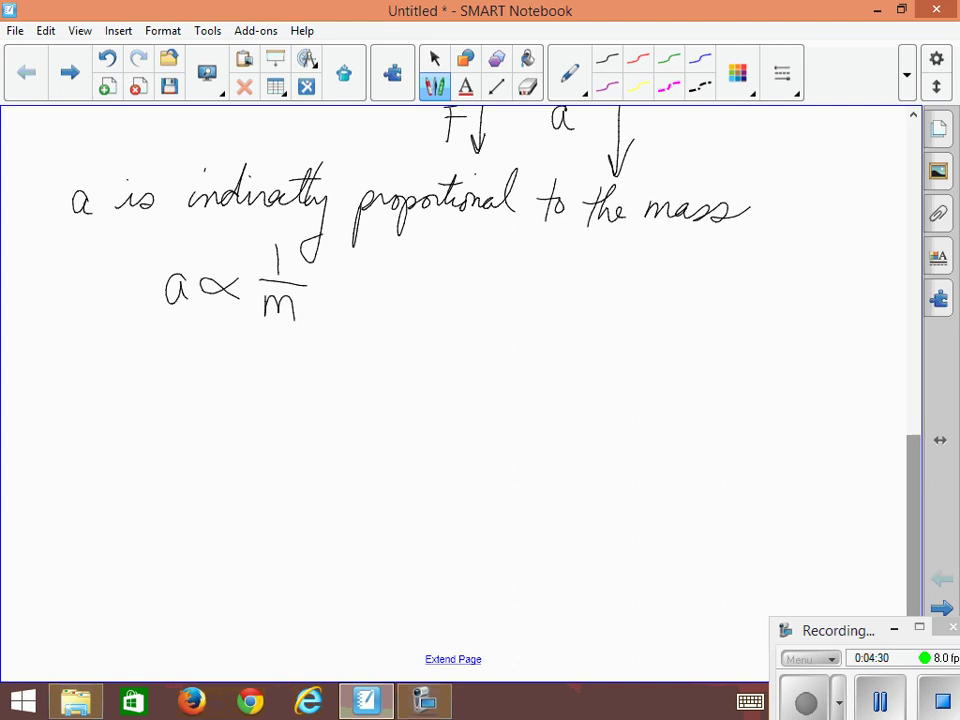
{"action": "mouse_move", "coordinate": [177, 433]}
{"action": "left_mouse_down"}
{"action": "mouse_move", "coordinate": [164, 458]}
{"action": "mouse_move", "coordinate": [180, 440]}
{"action": "mouse_move", "coordinate": [181, 458]}
{"action": "mouse_move", "coordinate": [200, 466]}
{"action": "mouse_move", "coordinate": [200, 418]}
{"action": "mouse_move", "coordinate": [188, 400]}
{"action": "mouse_move", "coordinate": [213, 402]}
{"action": "left_mouse_up"}
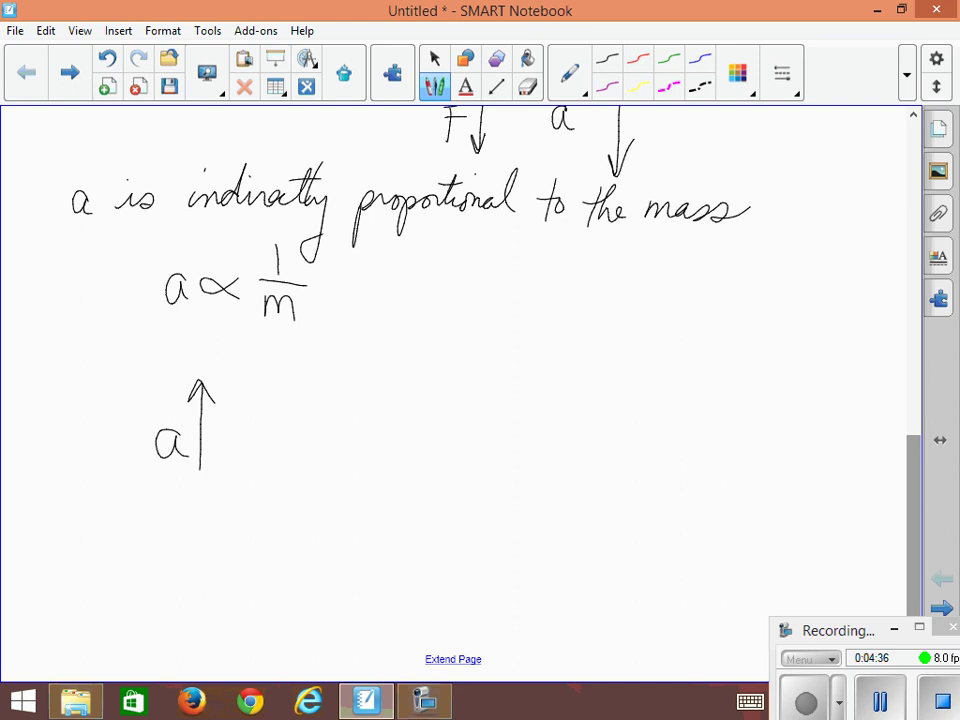
{"action": "mouse_move", "coordinate": [304, 420]}
{"action": "left_mouse_down"}
{"action": "mouse_move", "coordinate": [304, 442]}
{"action": "mouse_move", "coordinate": [330, 440]}
{"action": "left_mouse_up"}
{"action": "left_click_drag", "start_coordinate": [351, 375], "coordinate": [352, 482]}
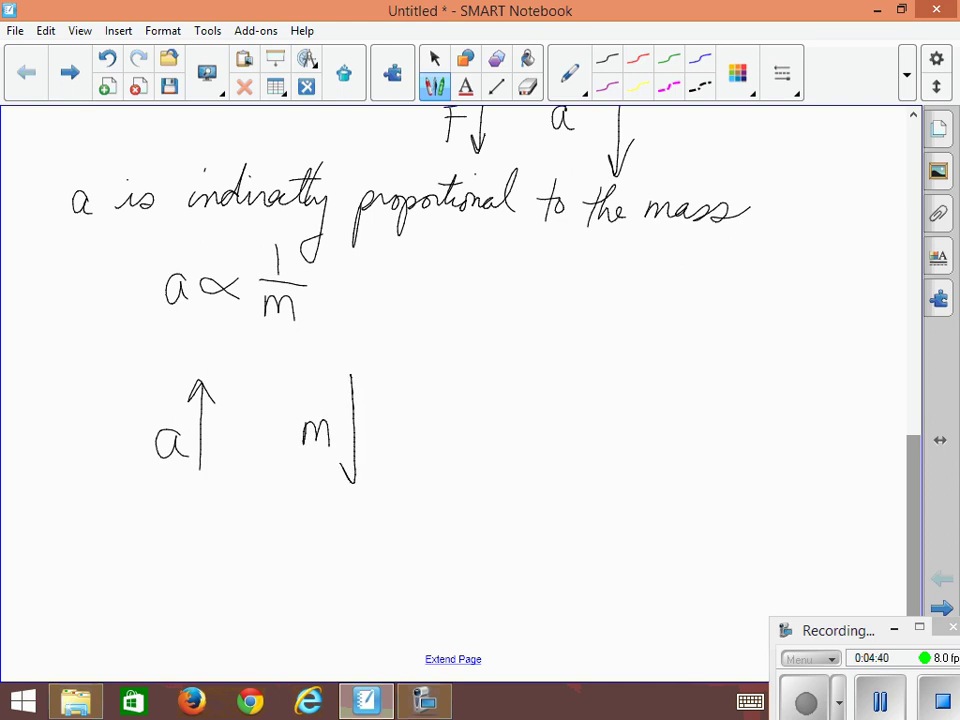
{"action": "left_click_drag", "start_coordinate": [371, 440], "coordinate": [352, 482]}
- Write "a↓ m↑" beneath the a↑ m↓ pair
{"action": "mouse_move", "coordinate": [172, 547]}
{"action": "left_mouse_down"}
{"action": "mouse_move", "coordinate": [158, 556]}
{"action": "mouse_move", "coordinate": [176, 566]}
{"action": "left_mouse_up"}
{"action": "mouse_move", "coordinate": [195, 508]}
{"action": "left_mouse_down"}
{"action": "mouse_move", "coordinate": [193, 604]}
{"action": "mouse_move", "coordinate": [205, 584]}
{"action": "left_mouse_up"}
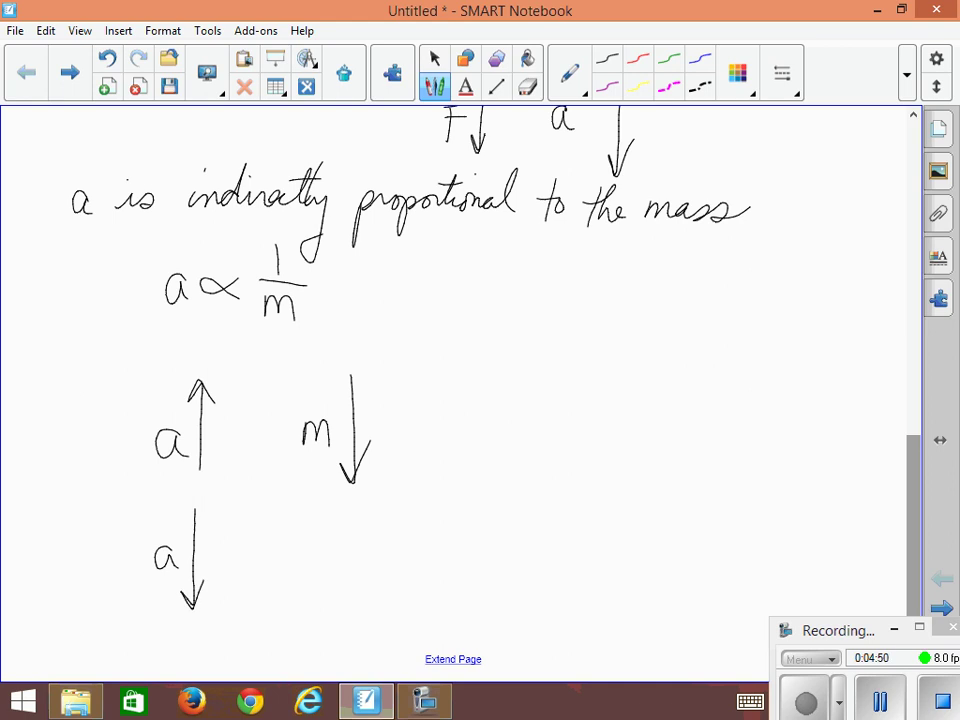
{"action": "mouse_move", "coordinate": [284, 566]}
{"action": "left_mouse_down"}
{"action": "mouse_move", "coordinate": [295, 548]}
{"action": "mouse_move", "coordinate": [324, 575]}
{"action": "mouse_move", "coordinate": [316, 520]}
{"action": "mouse_move", "coordinate": [340, 527]}
{"action": "left_mouse_up"}
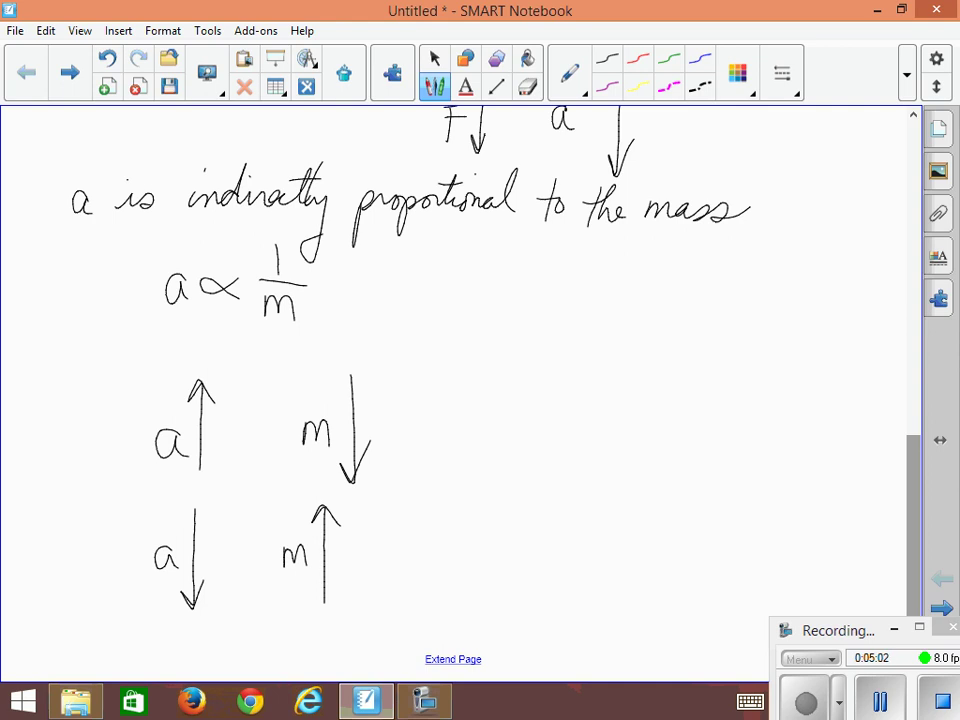
- Circle m↓, a↑, m↑ and a↓, then draw a vertical box edge beside them
{"action": "mouse_move", "coordinate": [380, 376]}
{"action": "left_mouse_down"}
{"action": "mouse_move", "coordinate": [298, 386]}
{"action": "mouse_move", "coordinate": [292, 450]}
{"action": "mouse_move", "coordinate": [378, 378]}
{"action": "mouse_move", "coordinate": [370, 371]}
{"action": "left_mouse_up"}
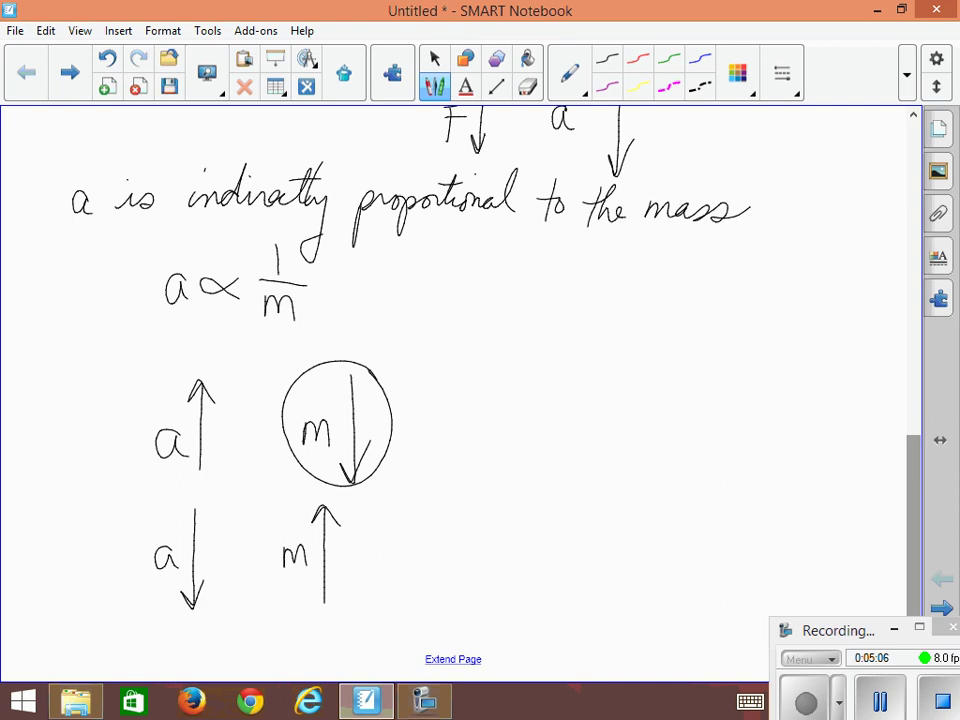
{"action": "mouse_move", "coordinate": [228, 392]}
{"action": "left_mouse_down"}
{"action": "mouse_move", "coordinate": [140, 396]}
{"action": "mouse_move", "coordinate": [236, 415]}
{"action": "mouse_move", "coordinate": [226, 384]}
{"action": "left_mouse_up"}
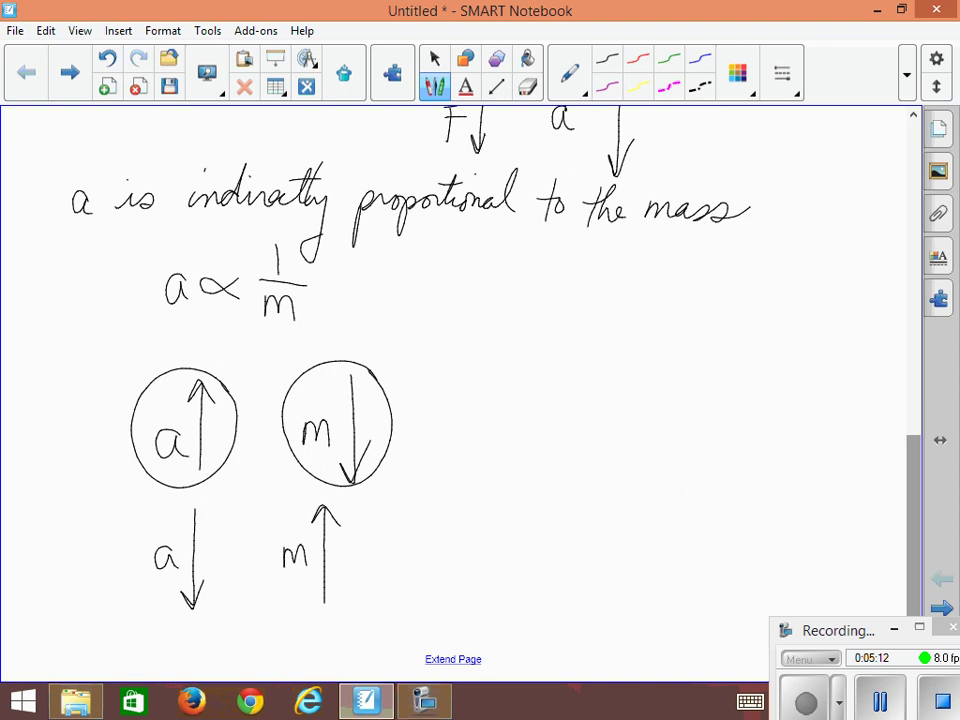
{"action": "mouse_move", "coordinate": [362, 512]}
{"action": "left_mouse_down"}
{"action": "mouse_move", "coordinate": [292, 500]}
{"action": "mouse_move", "coordinate": [252, 565]}
{"action": "mouse_move", "coordinate": [325, 617]}
{"action": "mouse_move", "coordinate": [363, 511]}
{"action": "left_mouse_up"}
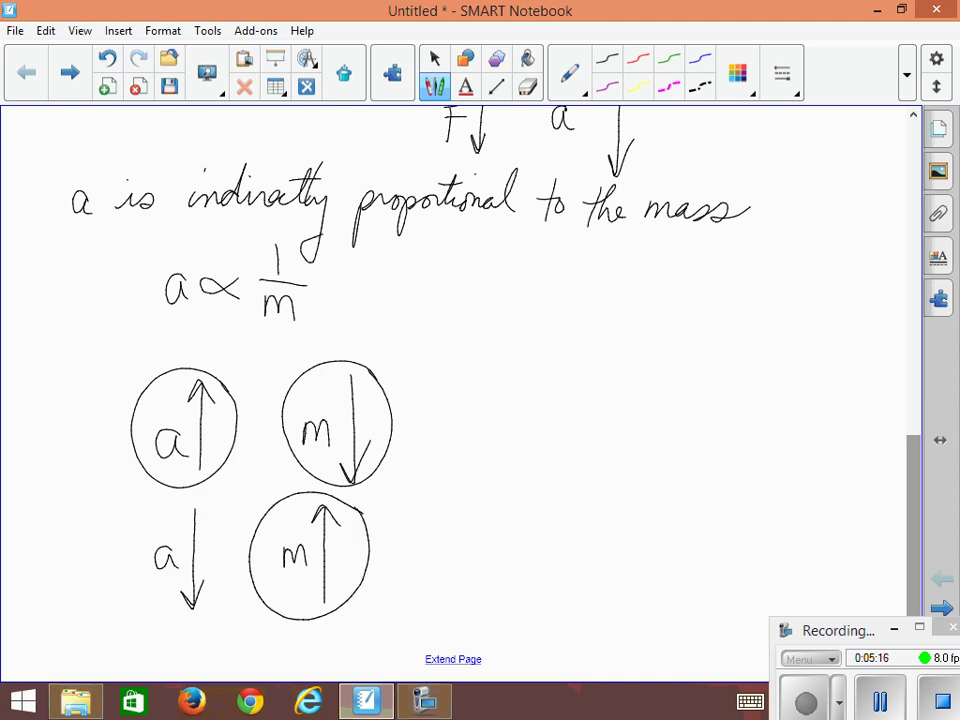
{"action": "mouse_move", "coordinate": [323, 597]}
{"action": "left_mouse_down"}
{"action": "mouse_move", "coordinate": [317, 510]}
{"action": "mouse_move", "coordinate": [337, 522]}
{"action": "left_mouse_up"}
{"action": "mouse_move", "coordinate": [214, 514]}
{"action": "left_mouse_down"}
{"action": "mouse_move", "coordinate": [195, 503]}
{"action": "mouse_move", "coordinate": [118, 578]}
{"action": "mouse_move", "coordinate": [214, 592]}
{"action": "left_mouse_up"}
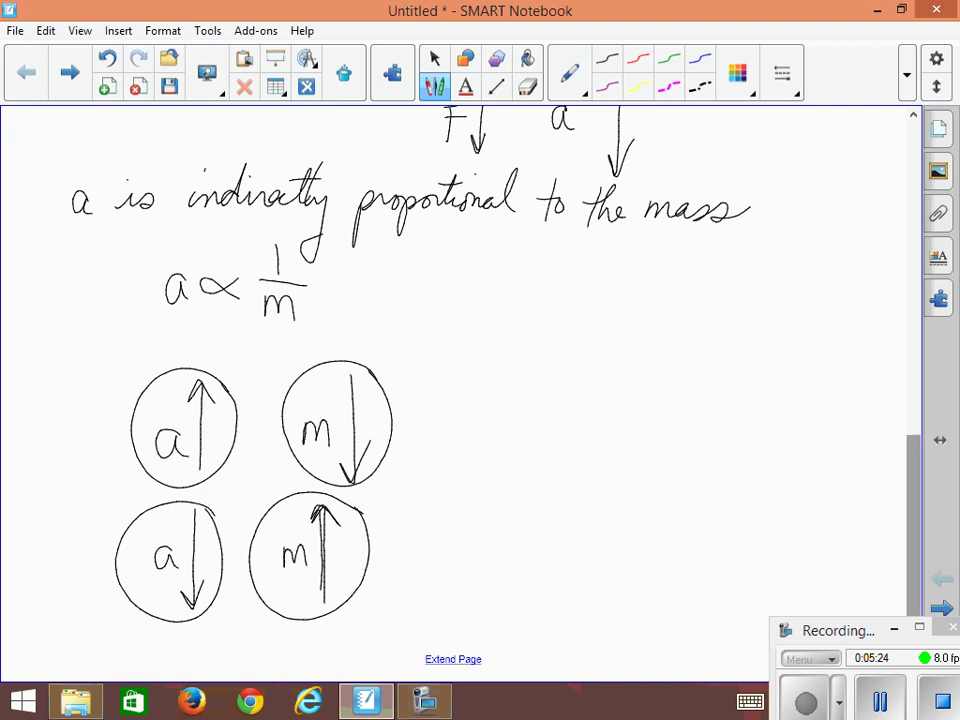
{"action": "left_click_drag", "start_coordinate": [441, 257], "coordinate": [430, 648]}
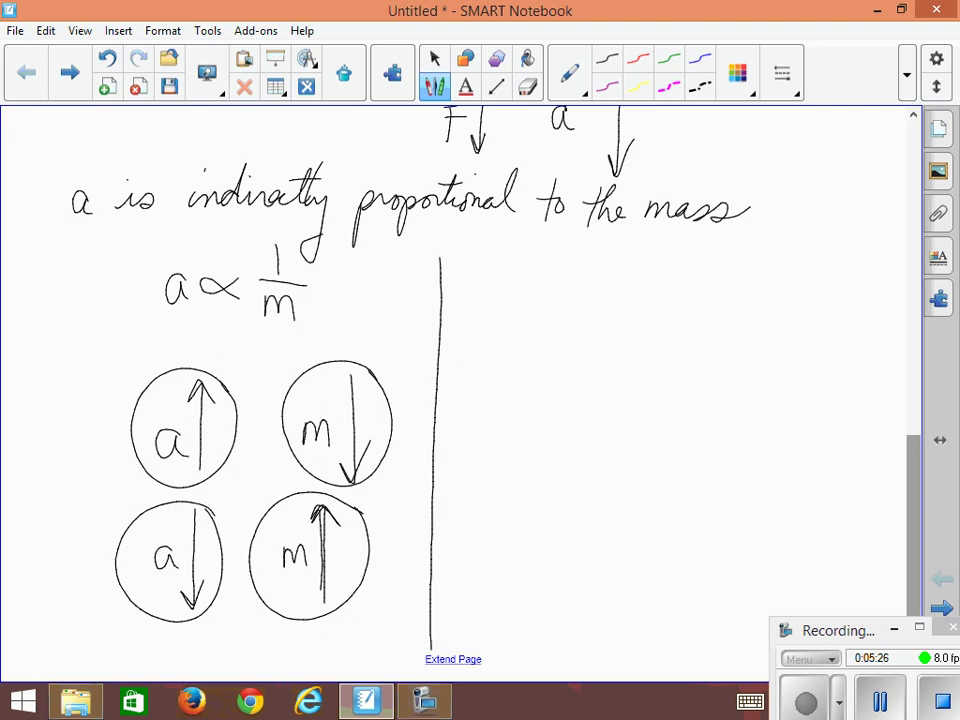
- Finish the box's top edge, ring a ∝ F_net and a ∝ 1/m, and start a ∝ inside the box
{"action": "mouse_move", "coordinate": [440, 260]}
{"action": "left_mouse_down"}
{"action": "mouse_move", "coordinate": [610, 260]}
{"action": "mouse_move", "coordinate": [898, 283]}
{"action": "left_mouse_up"}
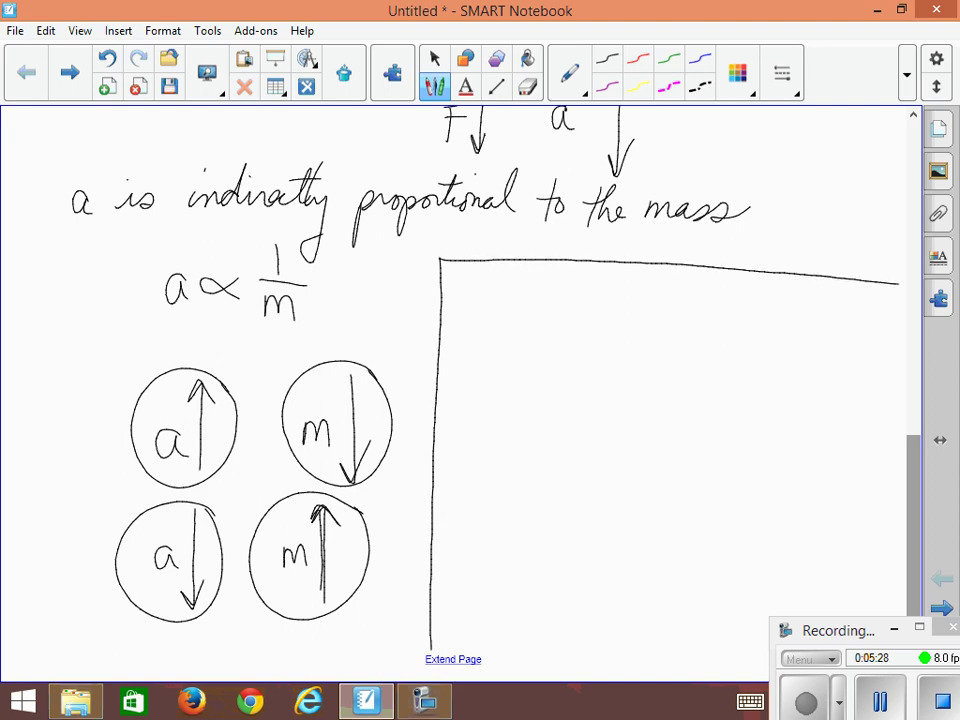
{"action": "left_click", "coordinate": [913, 116]}
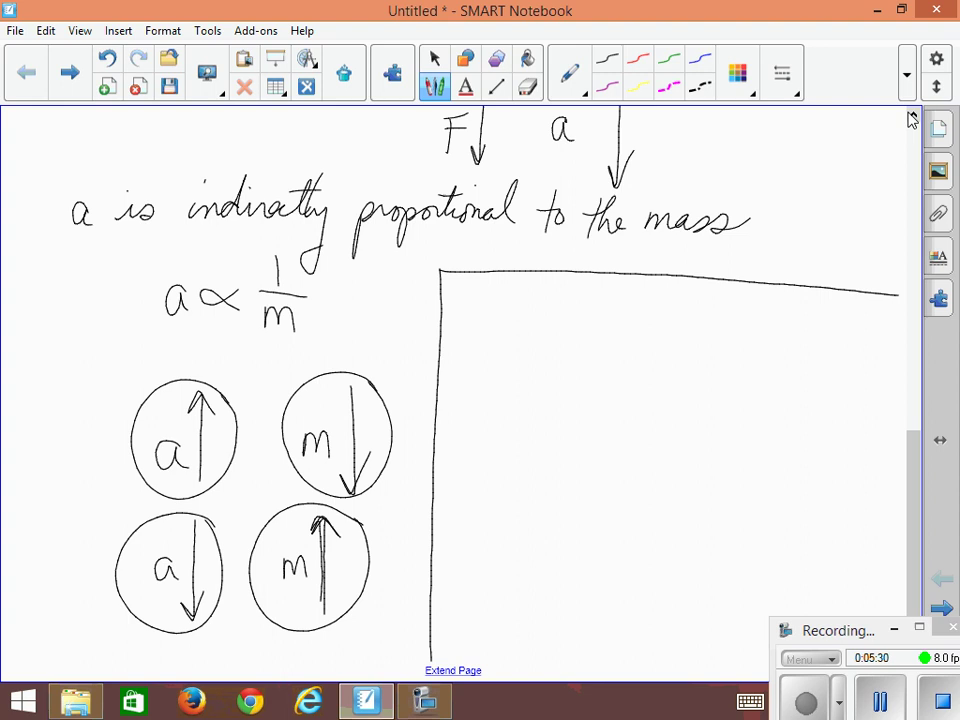
{"action": "left_click", "coordinate": [913, 116]}
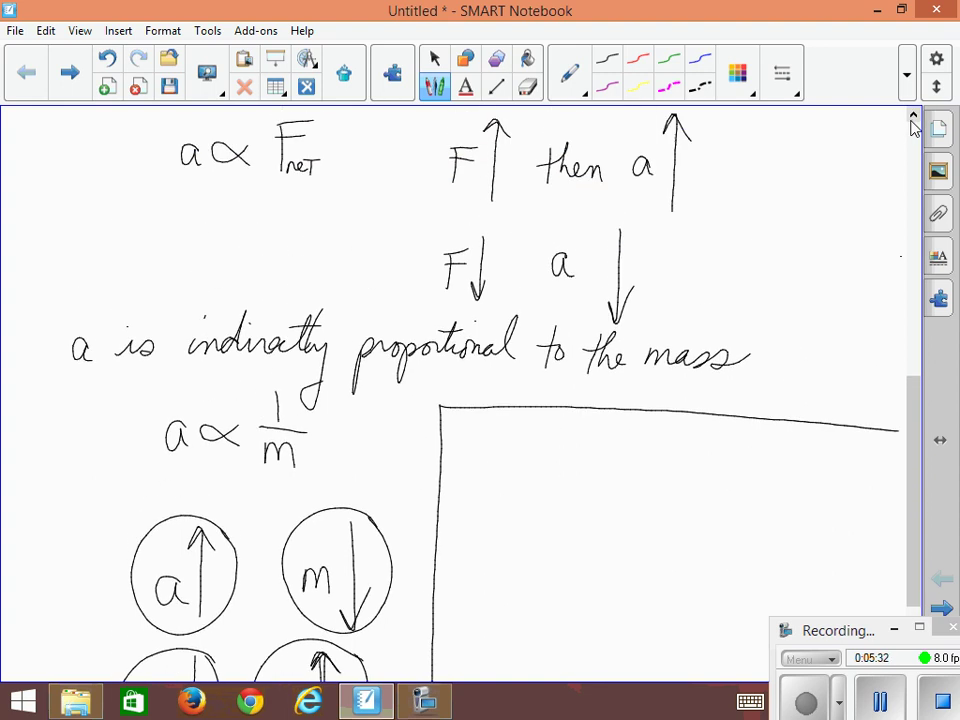
{"action": "mouse_move", "coordinate": [162, 124]}
{"action": "left_mouse_down"}
{"action": "mouse_move", "coordinate": [162, 168]}
{"action": "mouse_move", "coordinate": [212, 208]}
{"action": "mouse_move", "coordinate": [338, 122]}
{"action": "mouse_move", "coordinate": [162, 126]}
{"action": "left_mouse_up"}
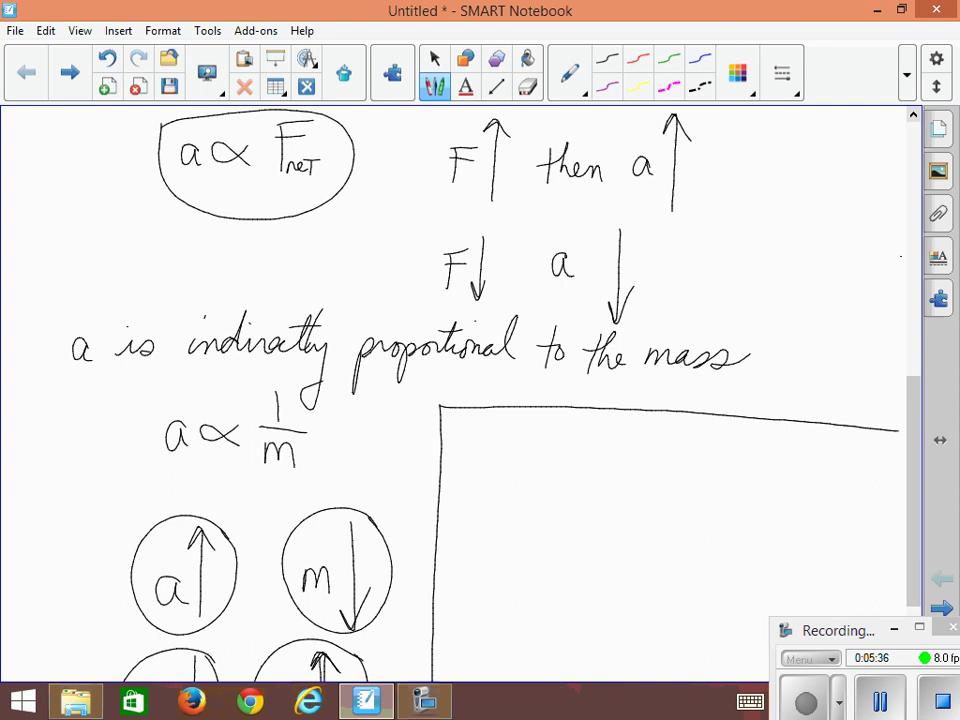
{"action": "mouse_move", "coordinate": [321, 422]}
{"action": "left_mouse_down"}
{"action": "mouse_move", "coordinate": [290, 392]}
{"action": "mouse_move", "coordinate": [165, 392]}
{"action": "mouse_move", "coordinate": [170, 478]}
{"action": "mouse_move", "coordinate": [328, 450]}
{"action": "mouse_move", "coordinate": [318, 420]}
{"action": "left_mouse_up"}
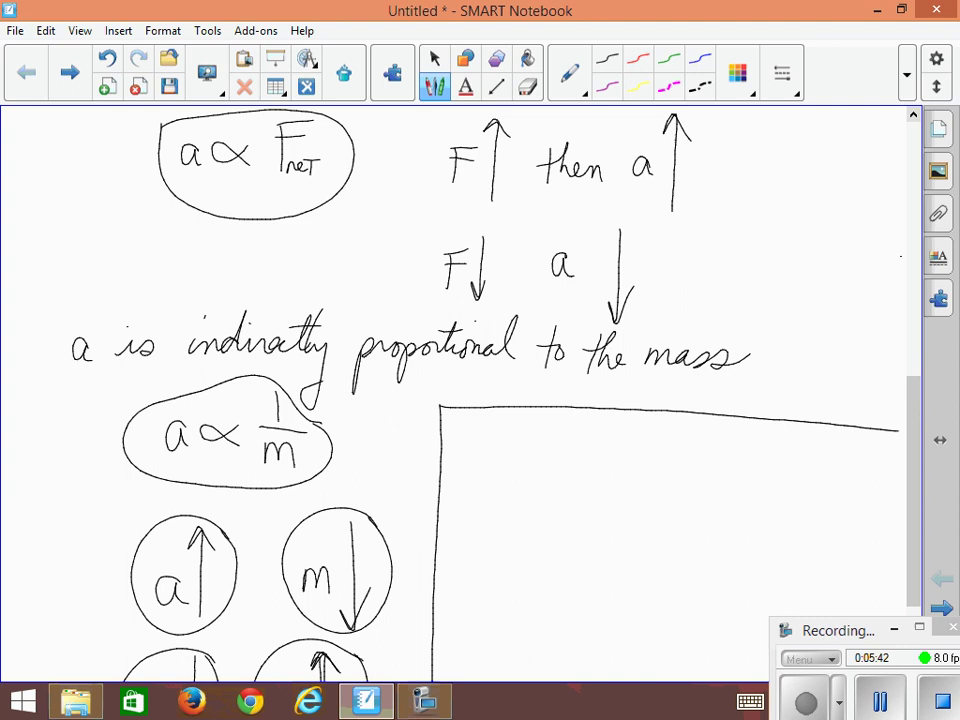
{"action": "mouse_move", "coordinate": [500, 450]}
{"action": "left_mouse_down"}
{"action": "mouse_move", "coordinate": [486, 462]}
{"action": "mouse_move", "coordinate": [511, 474]}
{"action": "mouse_move", "coordinate": [528, 456]}
{"action": "mouse_move", "coordinate": [554, 471]}
{"action": "left_mouse_up"}
- Complete a ∝ F_net/m in the box and circle the ∝ sign
{"action": "mouse_move", "coordinate": [583, 430]}
{"action": "left_mouse_down"}
{"action": "mouse_move", "coordinate": [582, 458]}
{"action": "mouse_move", "coordinate": [612, 426]}
{"action": "mouse_move", "coordinate": [591, 458]}
{"action": "mouse_move", "coordinate": [625, 446]}
{"action": "left_mouse_up"}
{"action": "mouse_move", "coordinate": [619, 447]}
{"action": "left_mouse_down"}
{"action": "mouse_move", "coordinate": [619, 461]}
{"action": "mouse_move", "coordinate": [650, 465]}
{"action": "left_mouse_up"}
{"action": "mouse_move", "coordinate": [587, 480]}
{"action": "left_mouse_down"}
{"action": "mouse_move", "coordinate": [587, 493]}
{"action": "mouse_move", "coordinate": [613, 500]}
{"action": "left_mouse_up"}
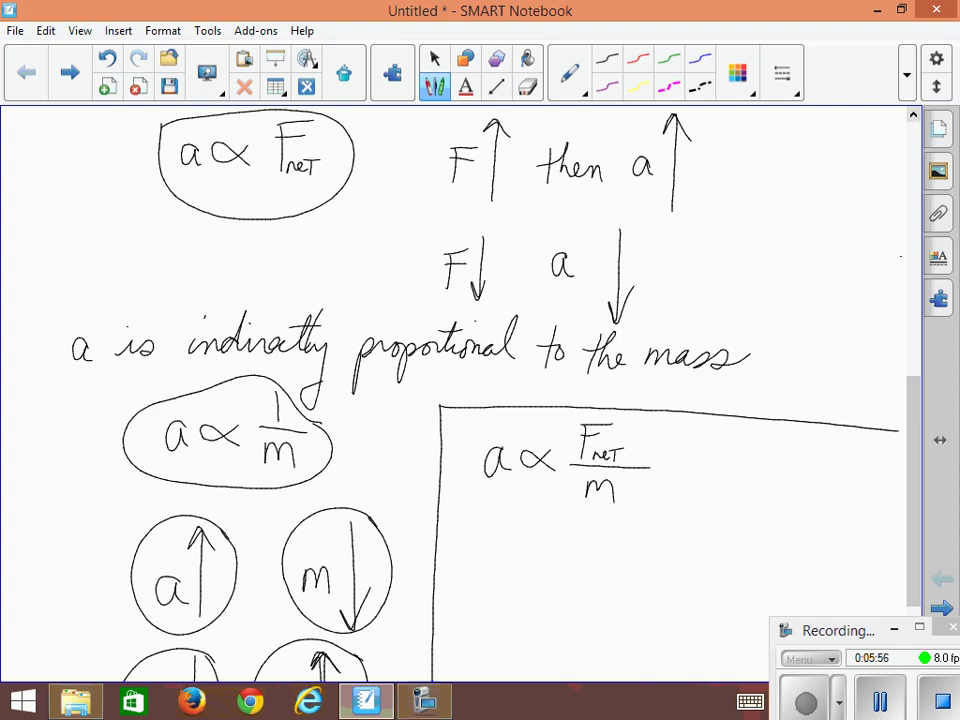
{"action": "left_click_drag", "start_coordinate": [520, 479], "coordinate": [555, 478]}
{"action": "mouse_move", "coordinate": [545, 438]}
{"action": "left_mouse_down"}
{"action": "mouse_move", "coordinate": [518, 476]}
{"action": "mouse_move", "coordinate": [557, 468]}
{"action": "mouse_move", "coordinate": [546, 440]}
{"action": "left_mouse_up"}
- Write a = F_net/m and am = F_net beside it, underlining am and F_net
{"action": "mouse_move", "coordinate": [488, 543]}
{"action": "left_mouse_down"}
{"action": "mouse_move", "coordinate": [484, 570]}
{"action": "mouse_move", "coordinate": [495, 572]}
{"action": "mouse_move", "coordinate": [524, 553]}
{"action": "mouse_move", "coordinate": [560, 566]}
{"action": "mouse_move", "coordinate": [585, 530]}
{"action": "mouse_move", "coordinate": [575, 548]}
{"action": "mouse_move", "coordinate": [608, 573]}
{"action": "mouse_move", "coordinate": [589, 561]}
{"action": "mouse_move", "coordinate": [601, 550]}
{"action": "left_mouse_up"}
{"action": "left_click", "coordinate": [573, 560]}
{"action": "mouse_move", "coordinate": [595, 551]}
{"action": "left_mouse_down"}
{"action": "mouse_move", "coordinate": [563, 597]}
{"action": "mouse_move", "coordinate": [584, 598]}
{"action": "left_mouse_up"}
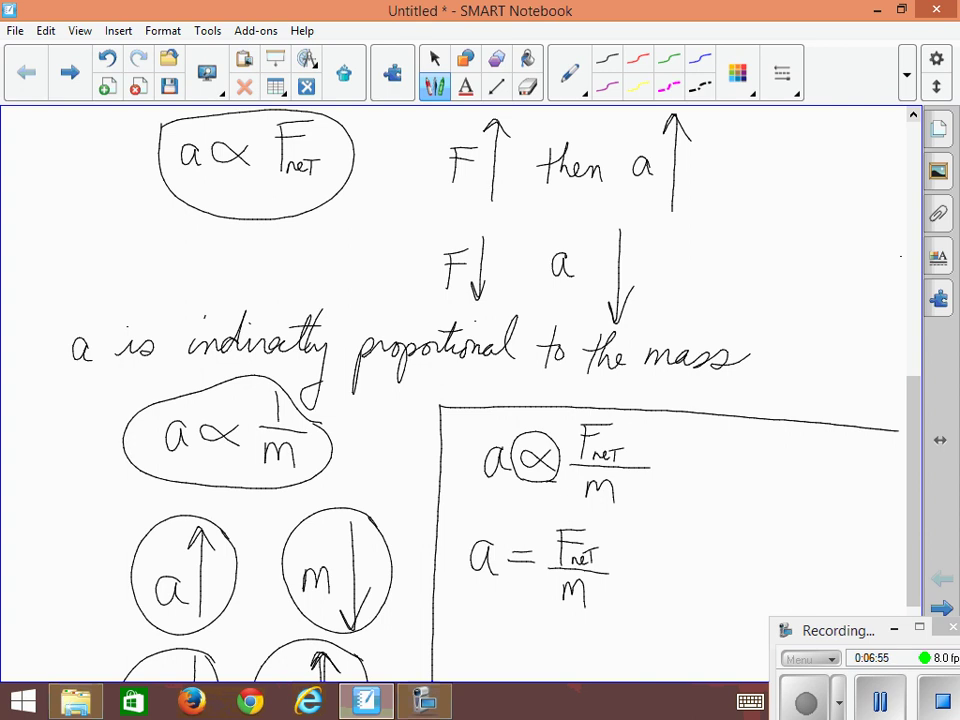
{"action": "mouse_move", "coordinate": [662, 529]}
{"action": "left_mouse_down"}
{"action": "mouse_move", "coordinate": [664, 545]}
{"action": "mouse_move", "coordinate": [726, 541]}
{"action": "left_mouse_up"}
{"action": "left_click", "coordinate": [703, 537]}
{"action": "mouse_move", "coordinate": [740, 508]}
{"action": "left_mouse_down"}
{"action": "mouse_move", "coordinate": [740, 553]}
{"action": "mouse_move", "coordinate": [763, 505]}
{"action": "mouse_move", "coordinate": [745, 556]}
{"action": "mouse_move", "coordinate": [766, 556]}
{"action": "mouse_move", "coordinate": [779, 539]}
{"action": "left_mouse_up"}
{"action": "left_click_drag", "start_coordinate": [771, 540], "coordinate": [771, 557]}
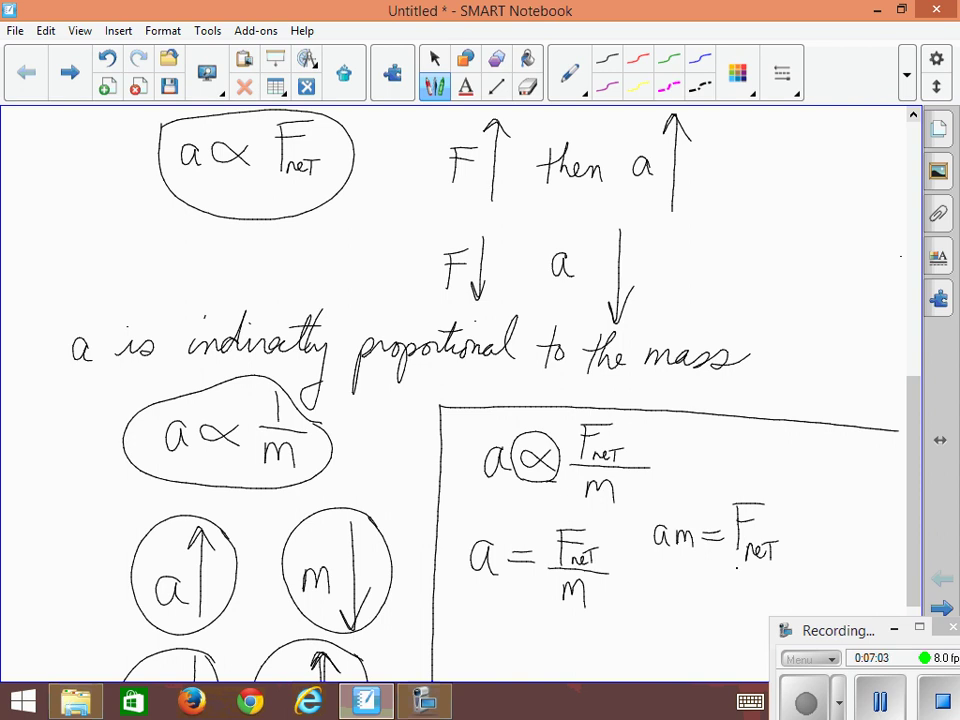
{"action": "left_click_drag", "start_coordinate": [644, 565], "coordinate": [778, 569]}
- Draw ovals around the 'F↑ then a↑' and 'F↓ a↓' statements
{"action": "scroll", "coordinate": [912, 125], "scroll_direction": "up", "scroll_amount": 10}
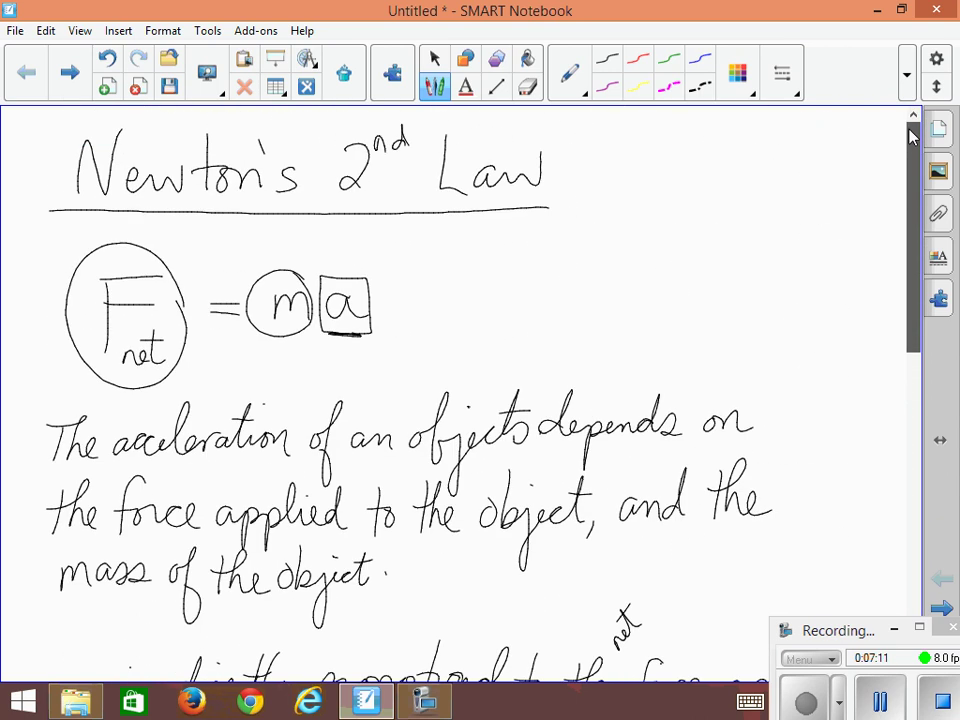
{"action": "scroll", "coordinate": [912, 176], "scroll_direction": "down", "scroll_amount": 3}
{"action": "left_click_drag", "start_coordinate": [912, 210], "coordinate": [920, 326]}
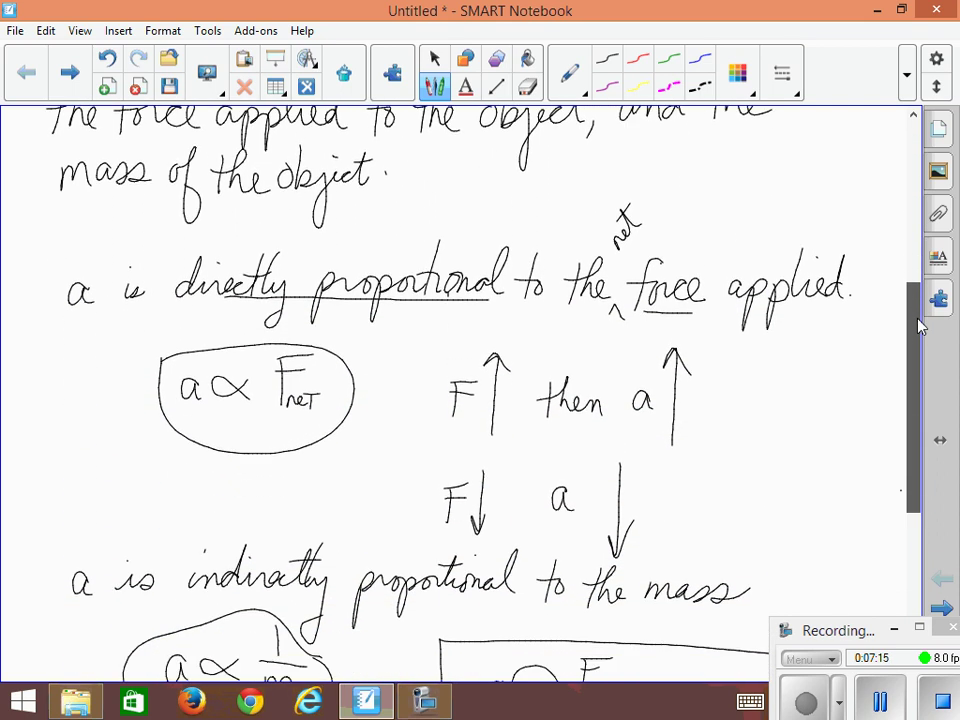
{"action": "mouse_move", "coordinate": [486, 322]}
{"action": "left_mouse_down"}
{"action": "mouse_move", "coordinate": [438, 336]}
{"action": "mouse_move", "coordinate": [610, 478]}
{"action": "mouse_move", "coordinate": [600, 318]}
{"action": "mouse_move", "coordinate": [487, 322]}
{"action": "left_mouse_up"}
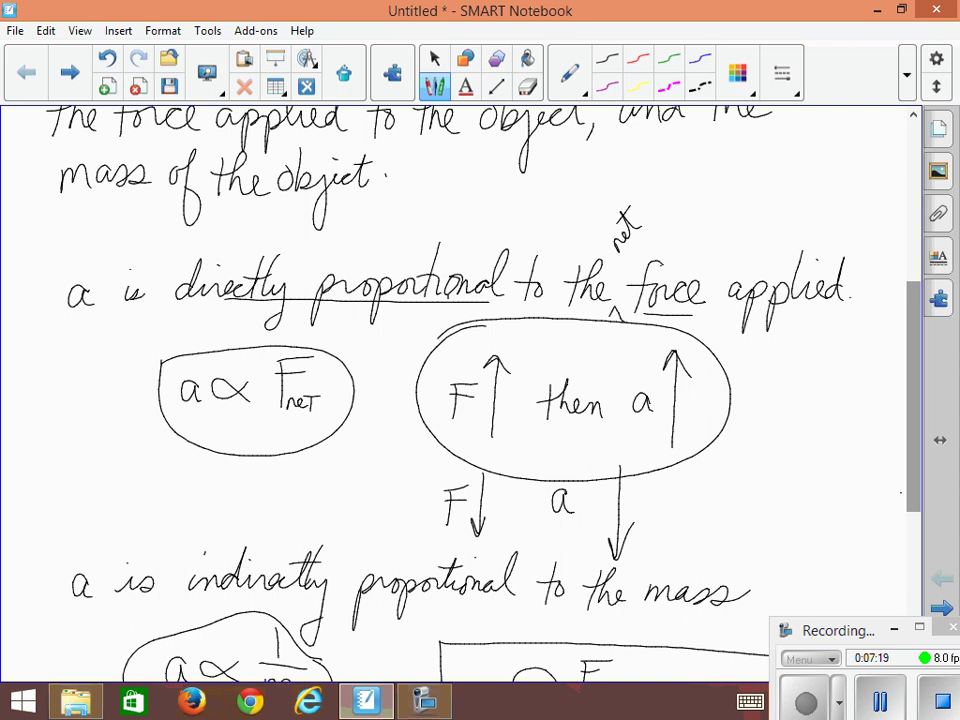
{"action": "mouse_move", "coordinate": [665, 473]}
{"action": "left_mouse_down"}
{"action": "mouse_move", "coordinate": [420, 488]}
{"action": "mouse_move", "coordinate": [640, 552]}
{"action": "mouse_move", "coordinate": [668, 470]}
{"action": "left_mouse_up"}
- Frame the a↓ m↑ circles and the a↑ m↓ circles in separate rectangles
{"action": "scroll", "coordinate": [903, 490], "scroll_direction": "down", "scroll_amount": 5}
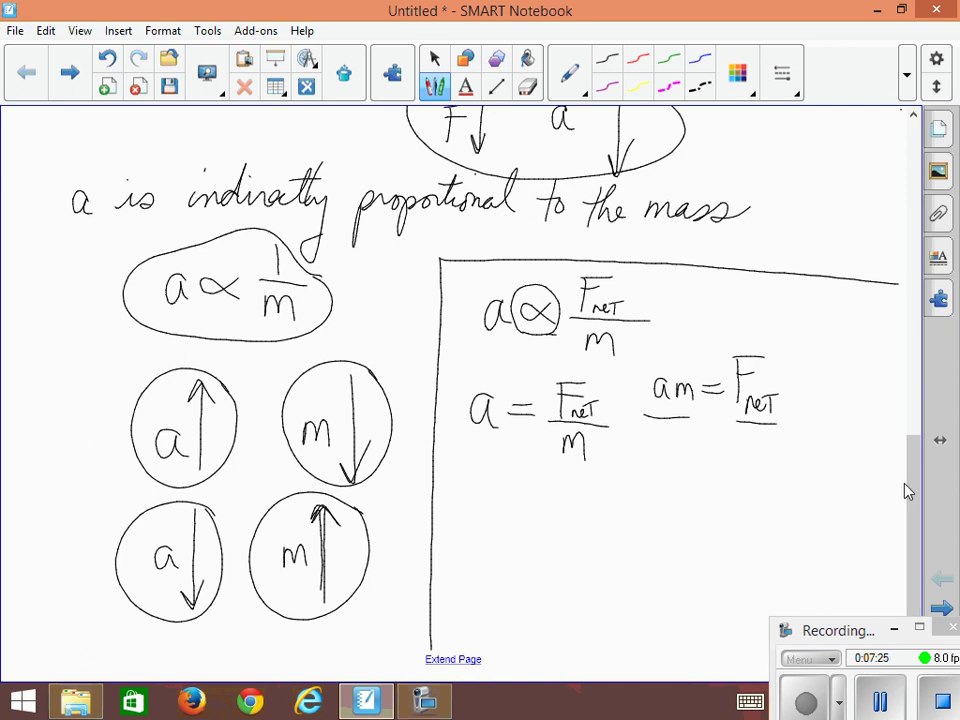
{"action": "mouse_move", "coordinate": [397, 501]}
{"action": "left_mouse_down"}
{"action": "mouse_move", "coordinate": [95, 480]}
{"action": "mouse_move", "coordinate": [120, 645]}
{"action": "mouse_move", "coordinate": [397, 632]}
{"action": "mouse_move", "coordinate": [400, 500]}
{"action": "left_mouse_up"}
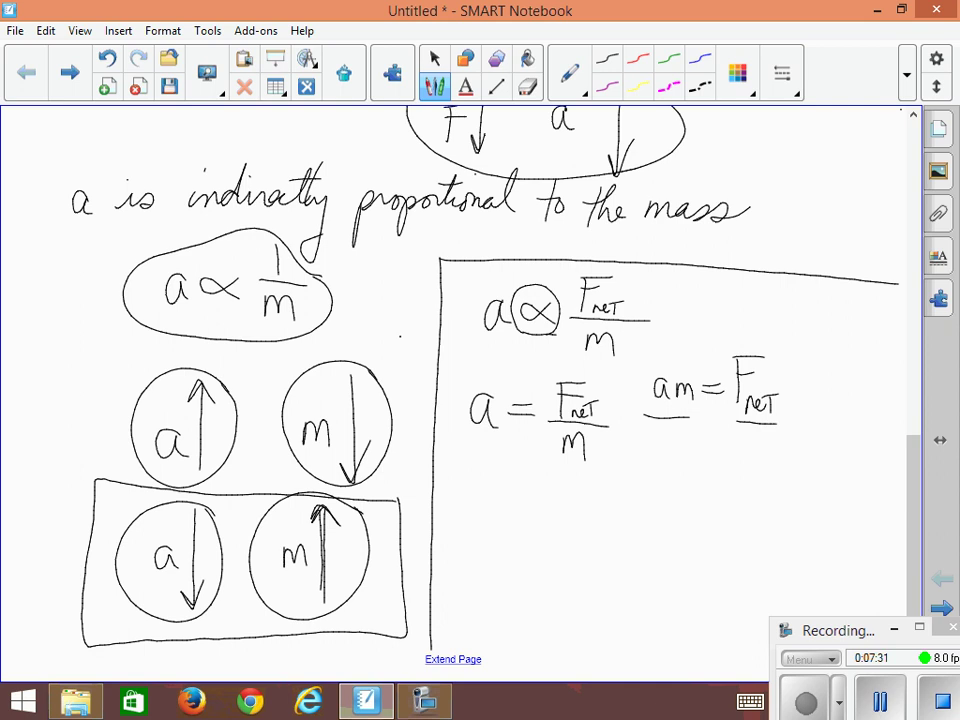
{"action": "mouse_move", "coordinate": [401, 337]}
{"action": "left_mouse_down"}
{"action": "mouse_move", "coordinate": [403, 447]}
{"action": "mouse_move", "coordinate": [357, 485]}
{"action": "mouse_move", "coordinate": [160, 486]}
{"action": "mouse_move", "coordinate": [95, 430]}
{"action": "mouse_move", "coordinate": [227, 342]}
{"action": "mouse_move", "coordinate": [415, 338]}
{"action": "left_mouse_up"}
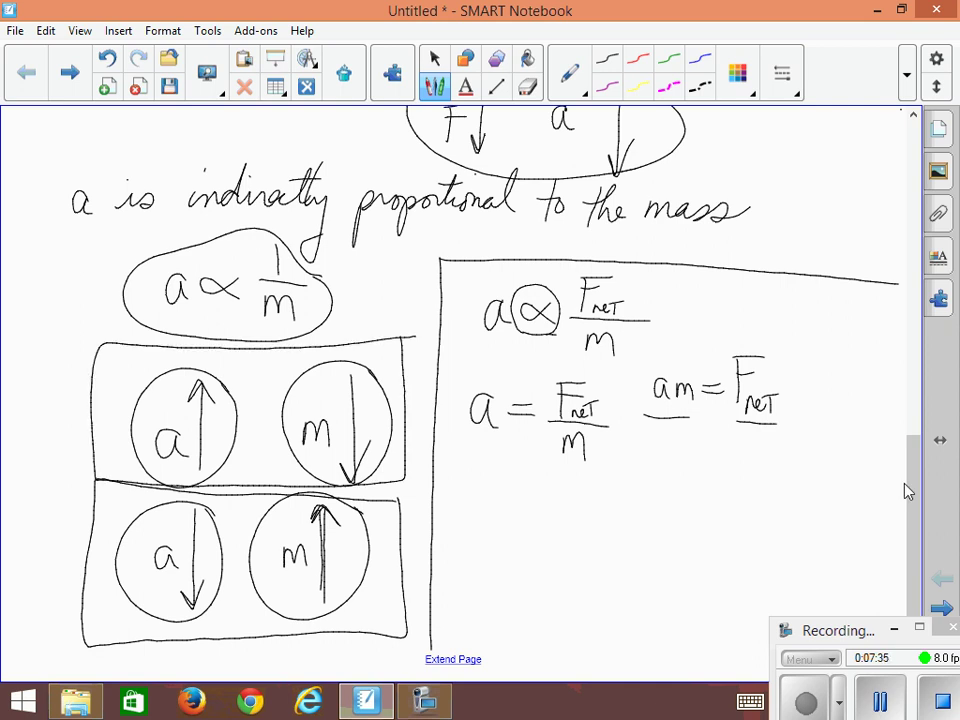